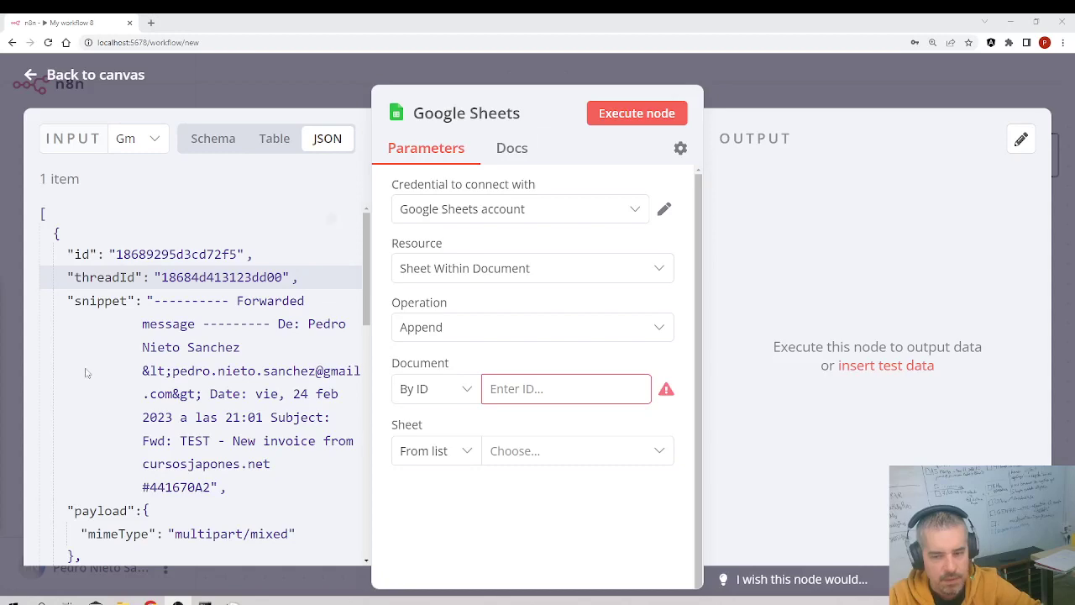
Delete the Google Sheets node and then the Gmail Trigger node, leaving an empty canvas
click(71, 78)
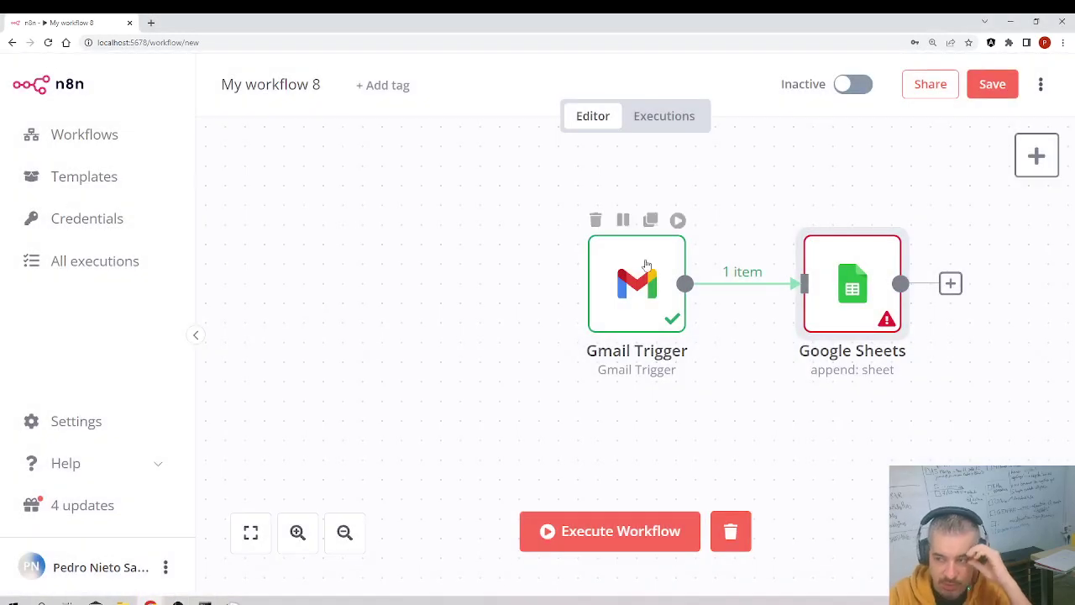
key(Delete)
click(632, 313)
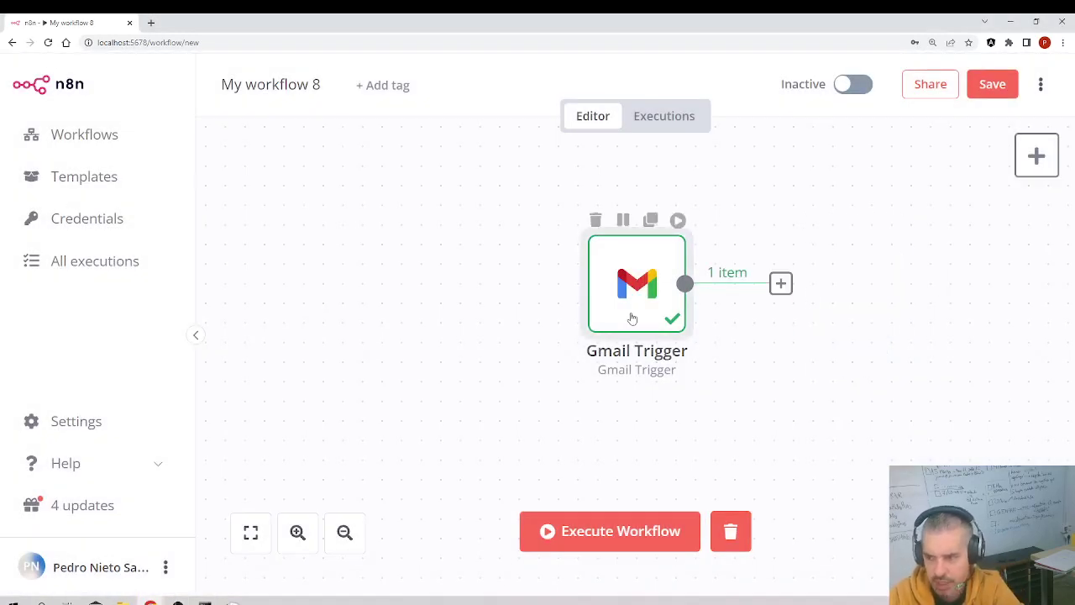
key(Delete)
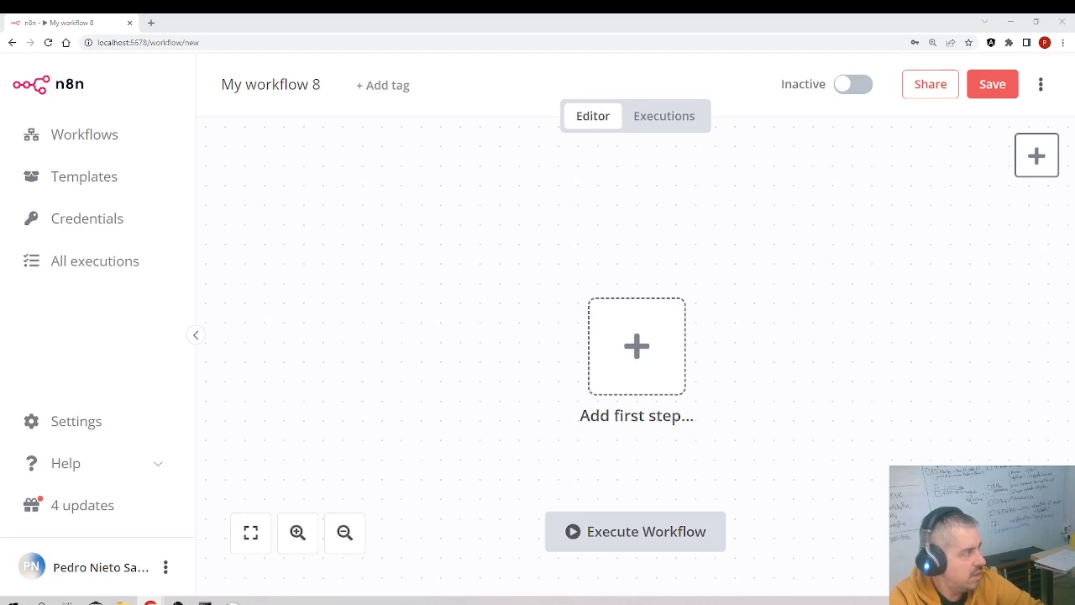
Enter the headers Fecha, Subject and Quien Lo Envia in cells A1 to C1 of MisEMails
click(149, 603)
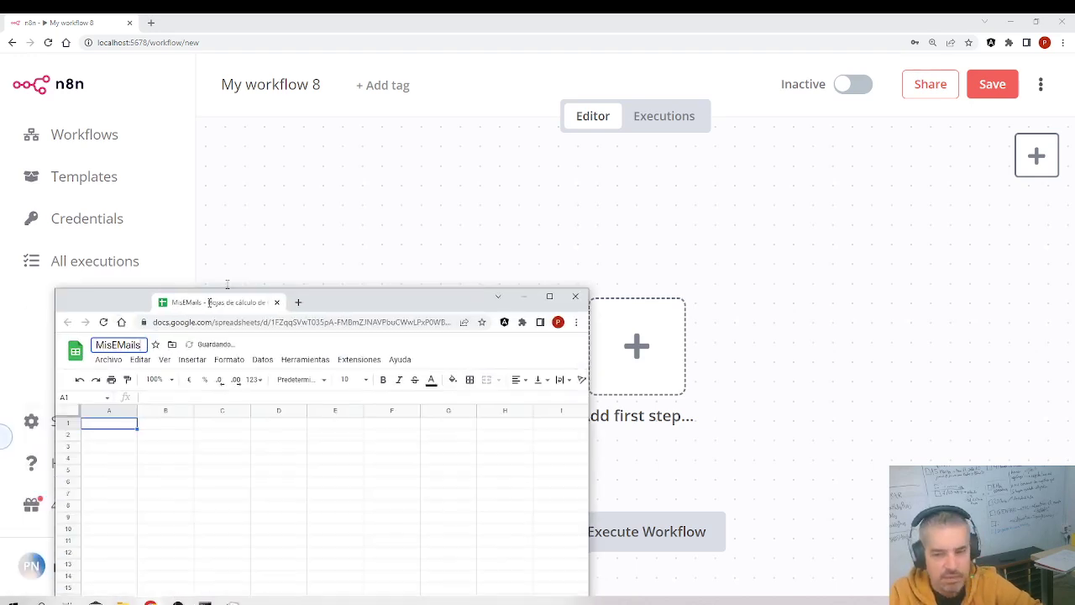
drag(224, 312, 291, 256)
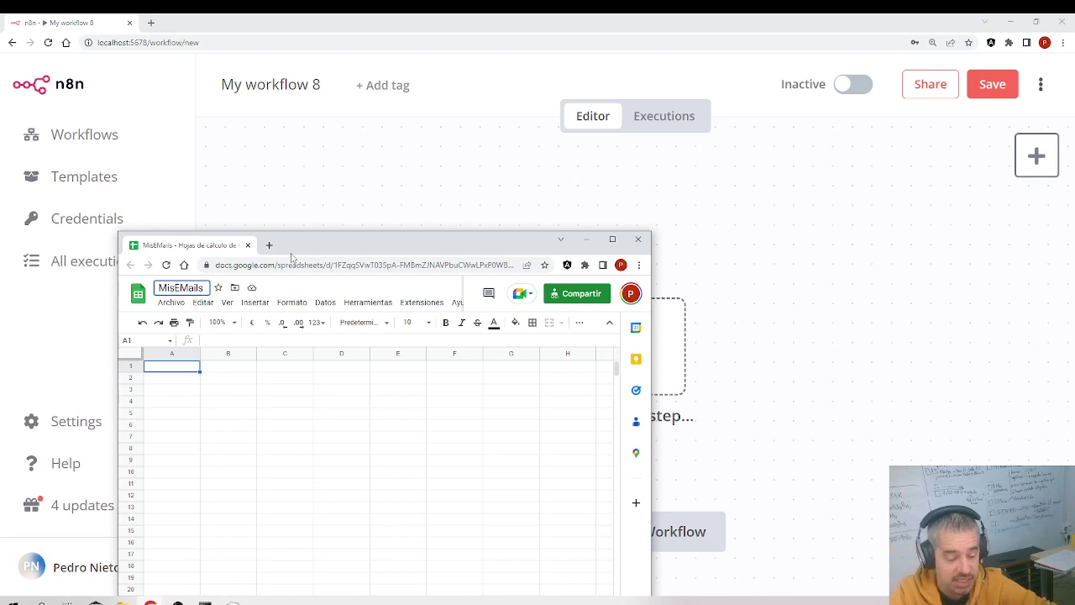
text(F)
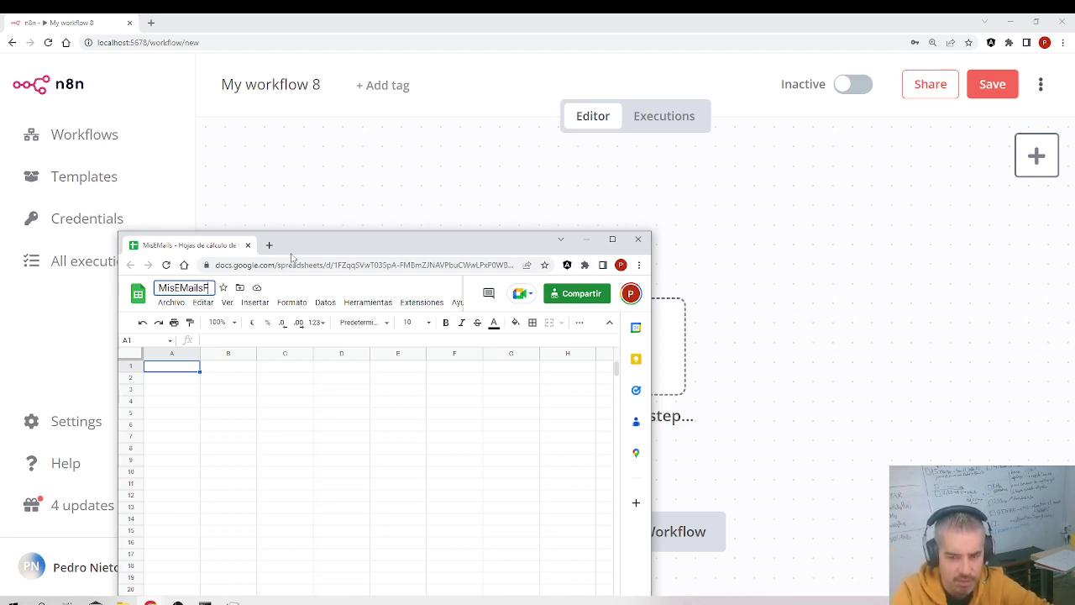
key(BackSpace)
click(190, 372)
text(Fec)
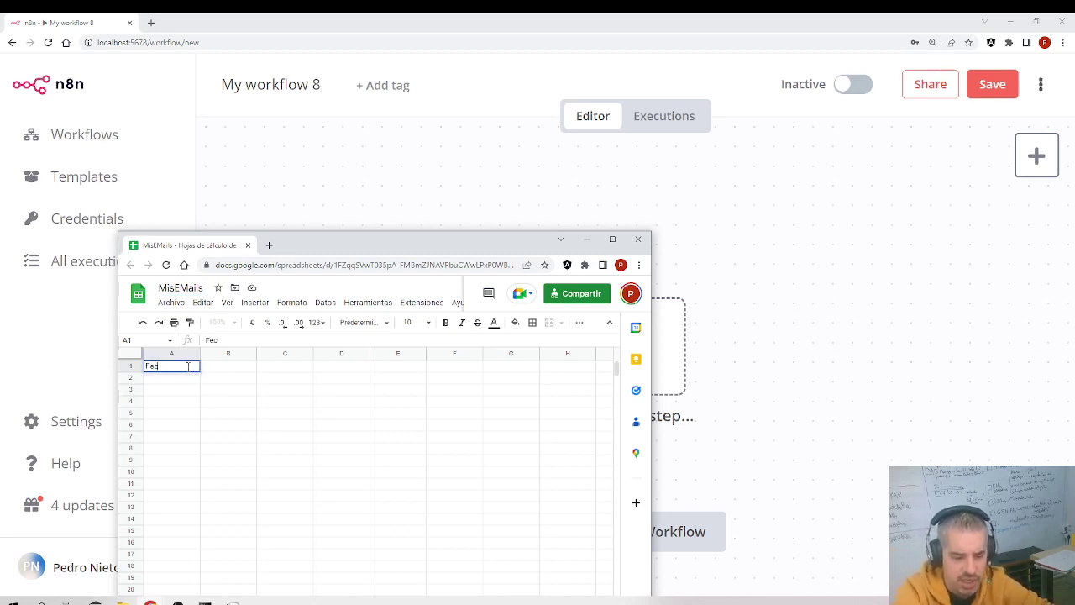
text(ha)
key(Tab)
text(Su)
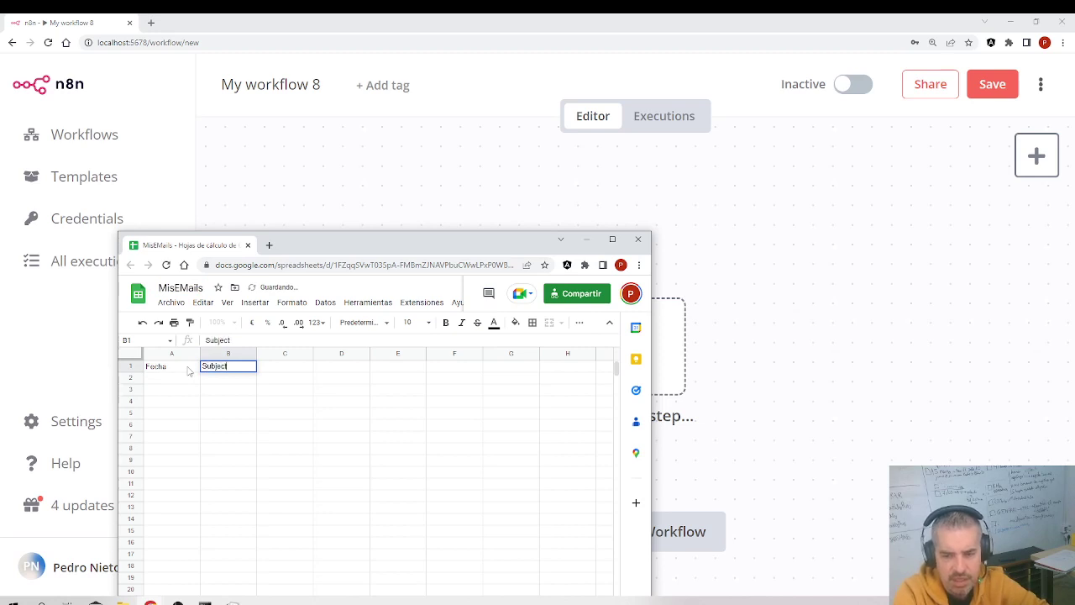
key(Tab)
text(QUI)
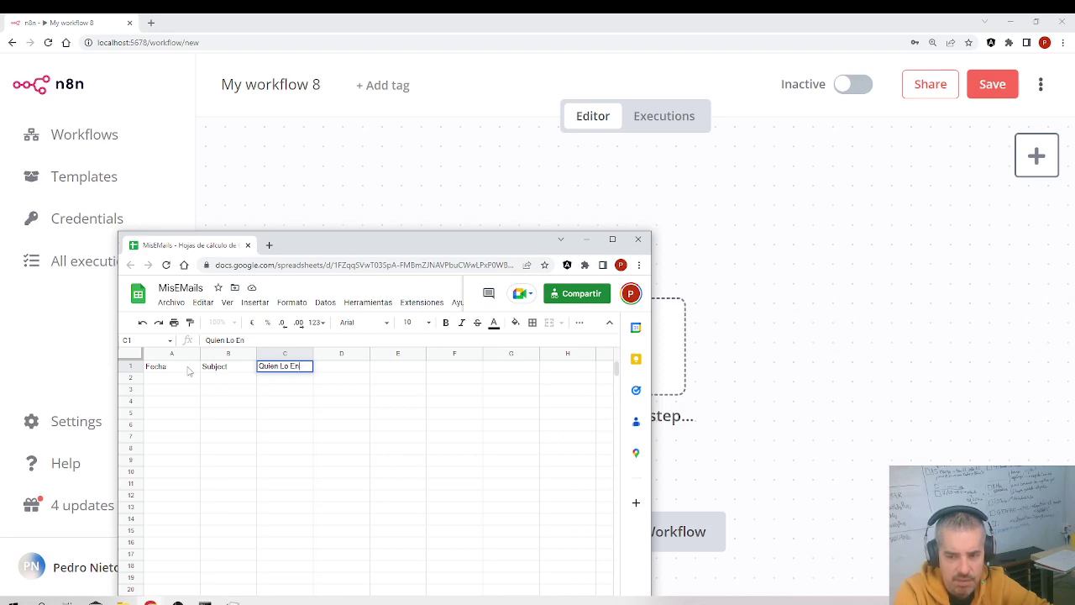
Bold header row 1, copy the spreadsheet ID from the address bar, and minimise the window
click(139, 370)
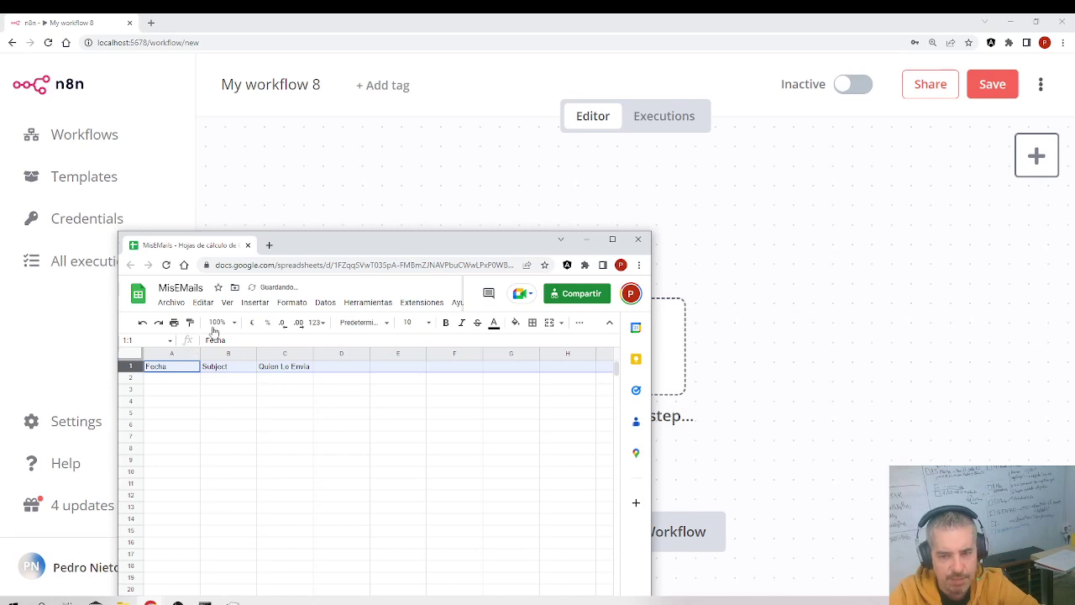
click(446, 323)
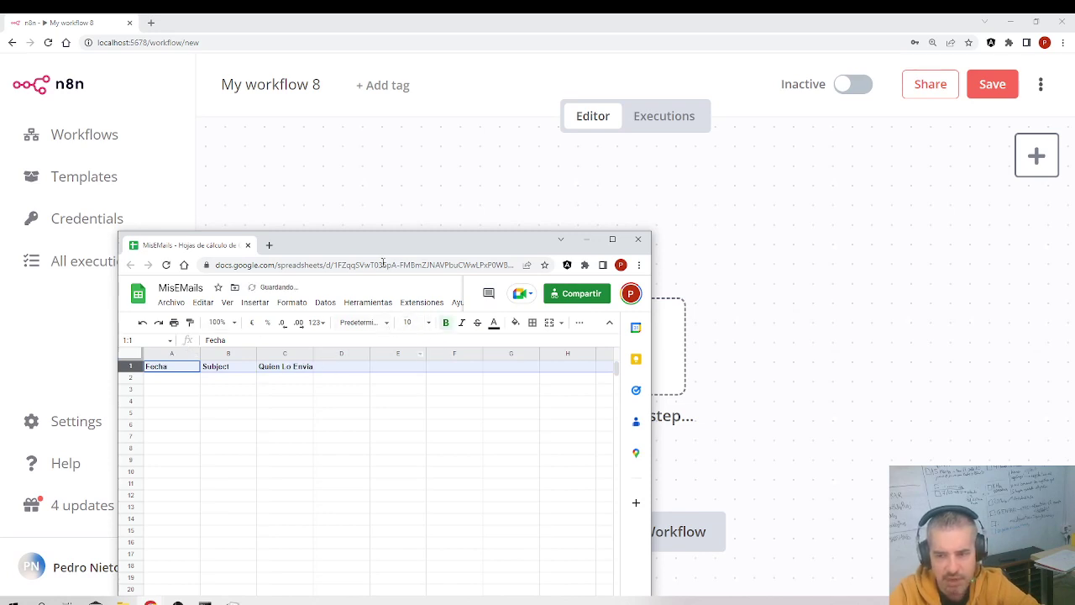
drag(521, 248, 485, 249)
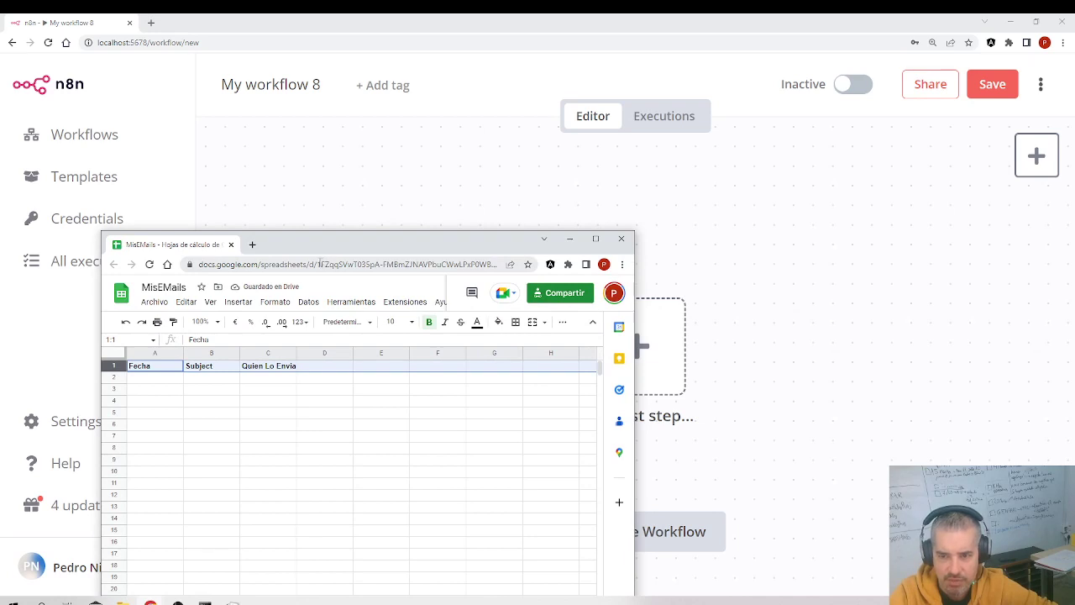
drag(319, 263, 475, 264)
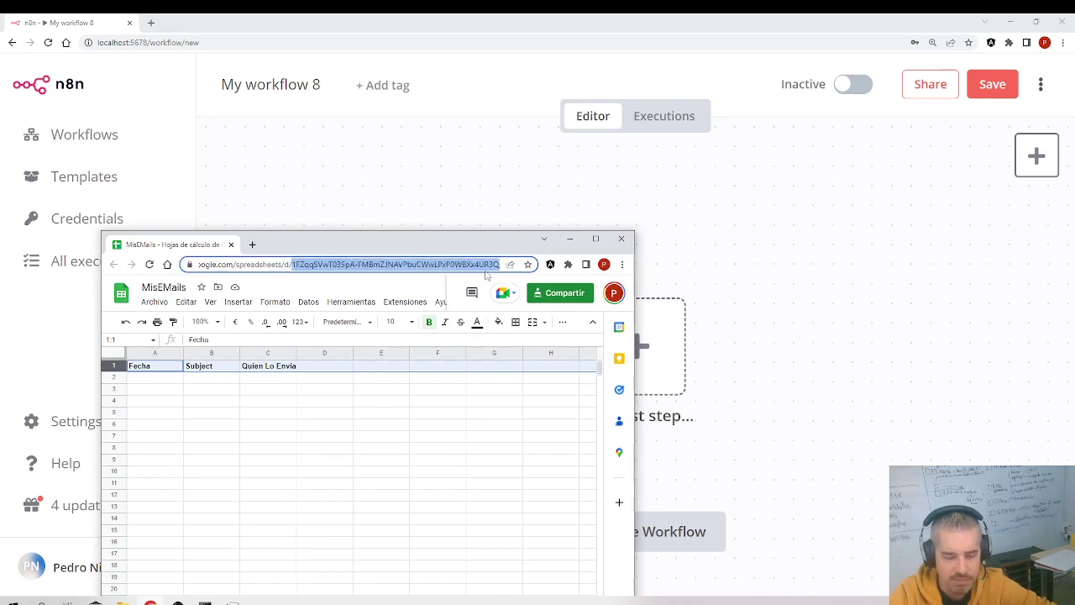
click(570, 238)
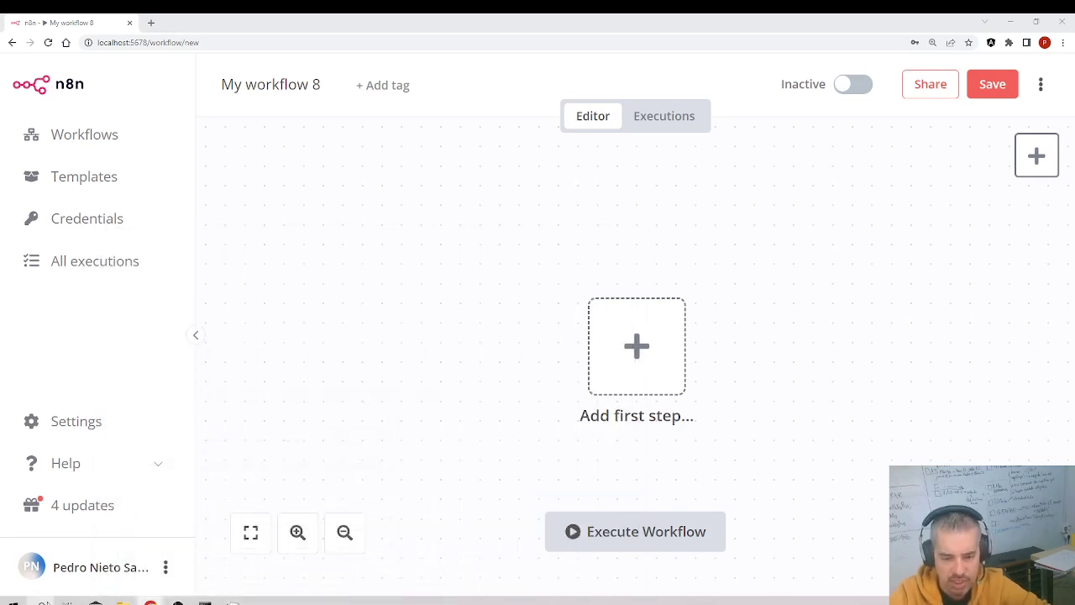
Paste the copied spreadsheet ID into a new Bloc de notas note and park it on the left
click(44, 603)
text(bloc)
key(Return)
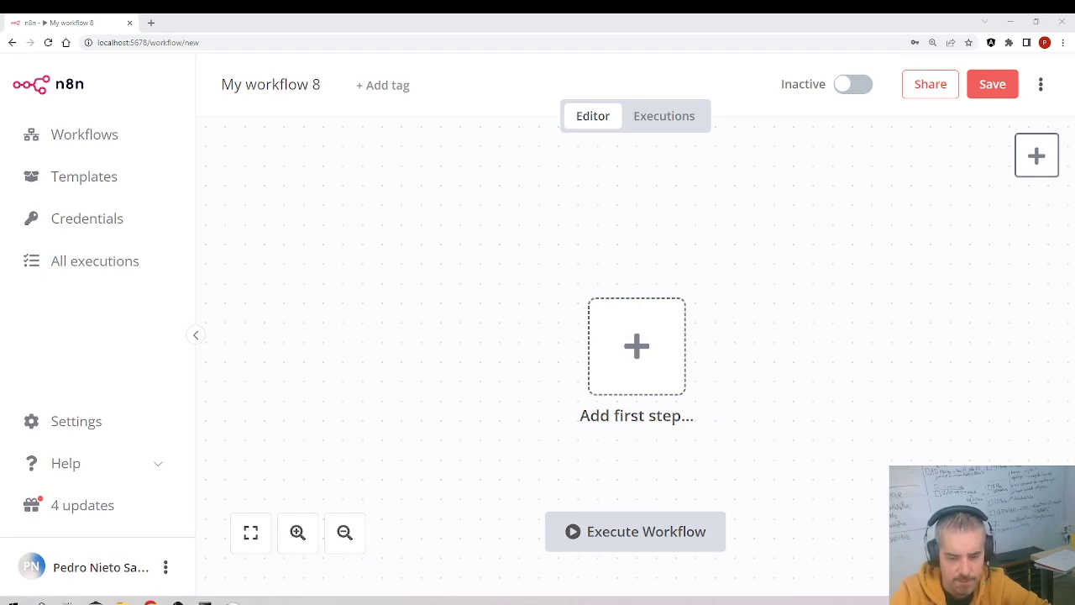
key(super)
text(bloc)
click(134, 316)
key(ctrl+v)
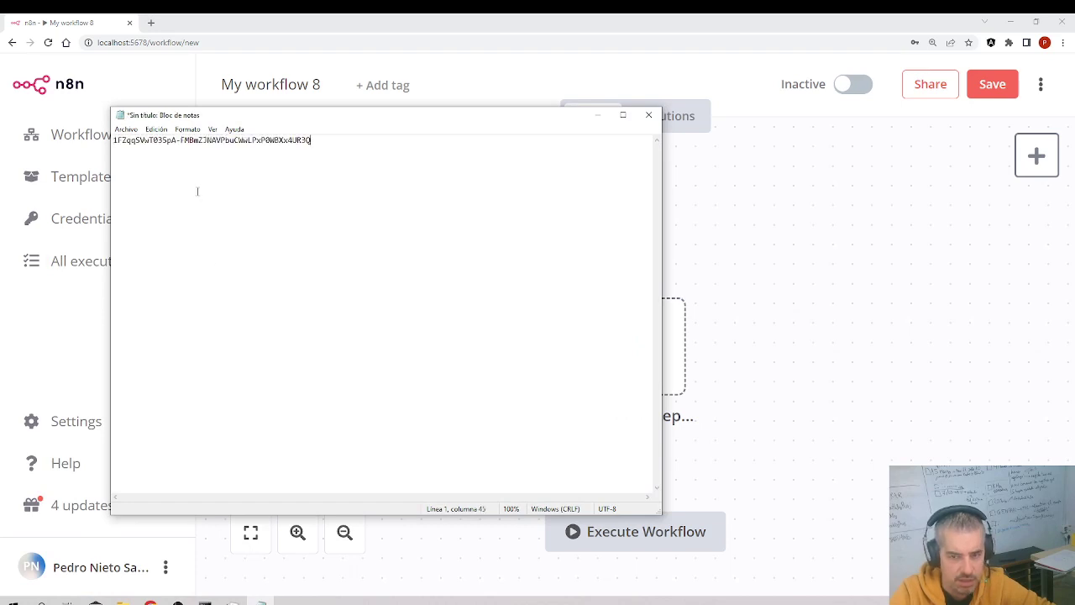
drag(345, 116, 0, 282)
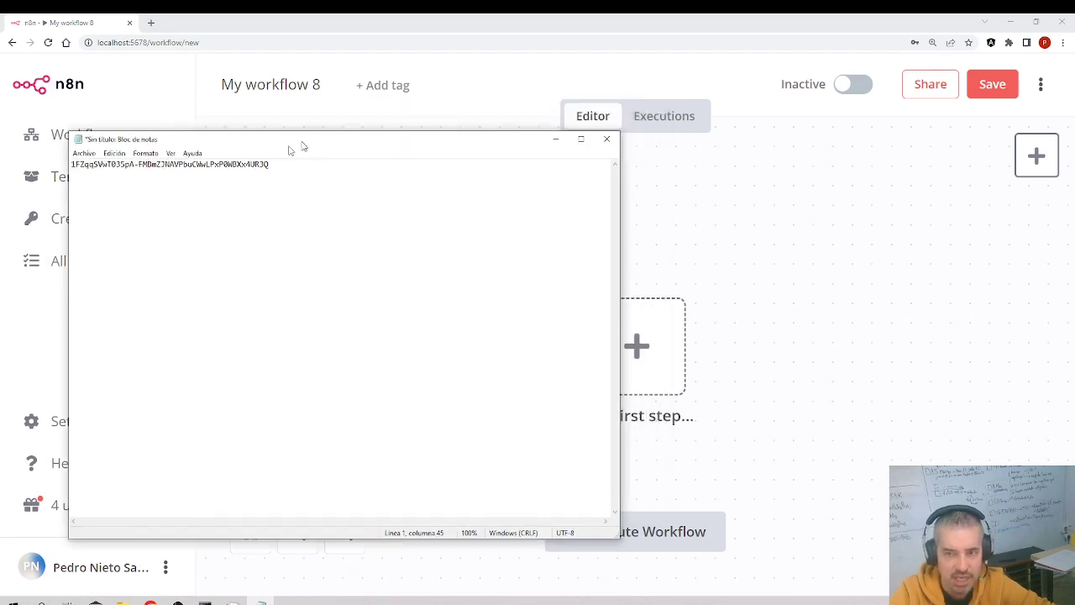
Add a Gmail 'On Message Received' trigger using the Gmail account credential and fetch a test event
click(594, 330)
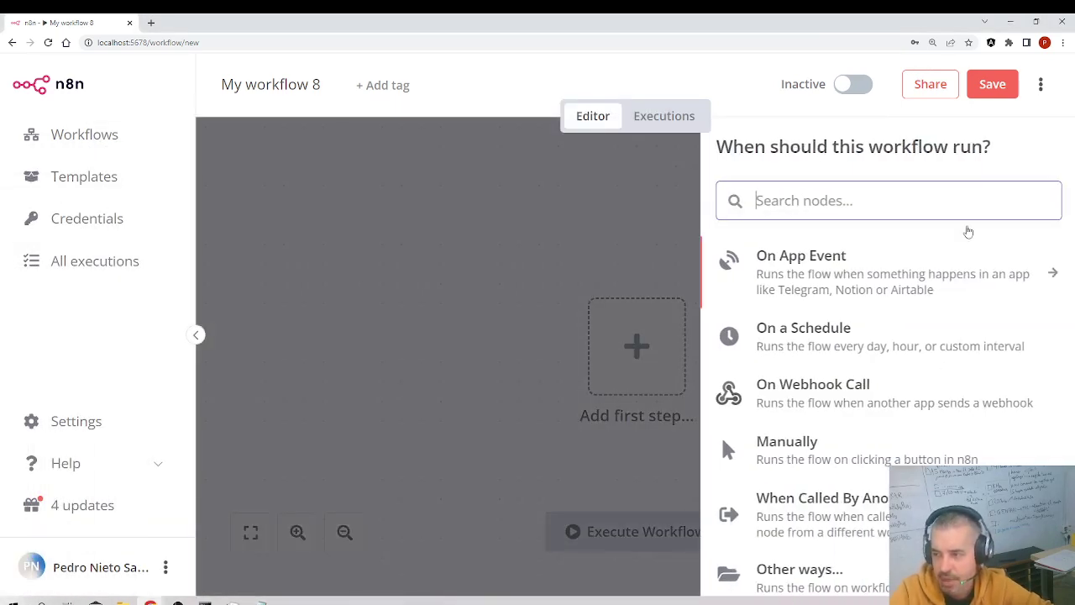
text(gm)
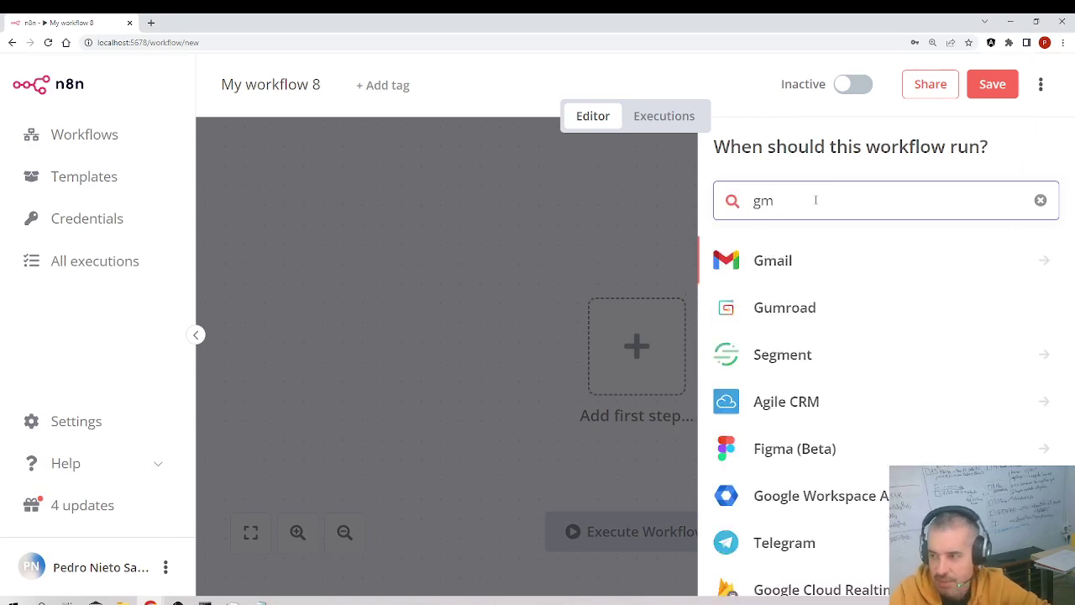
click(1042, 263)
click(810, 294)
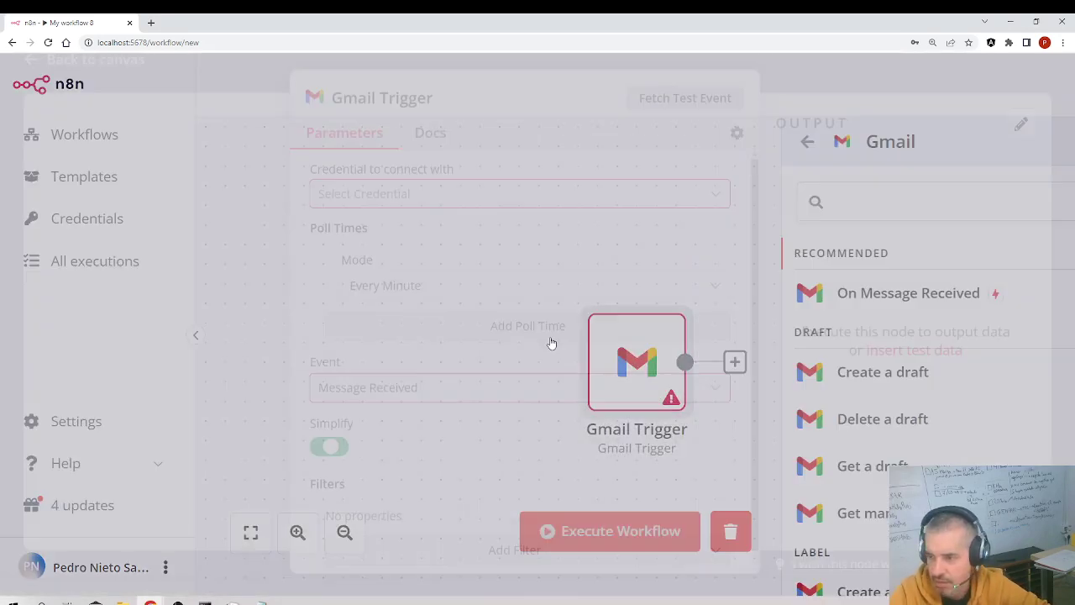
click(590, 218)
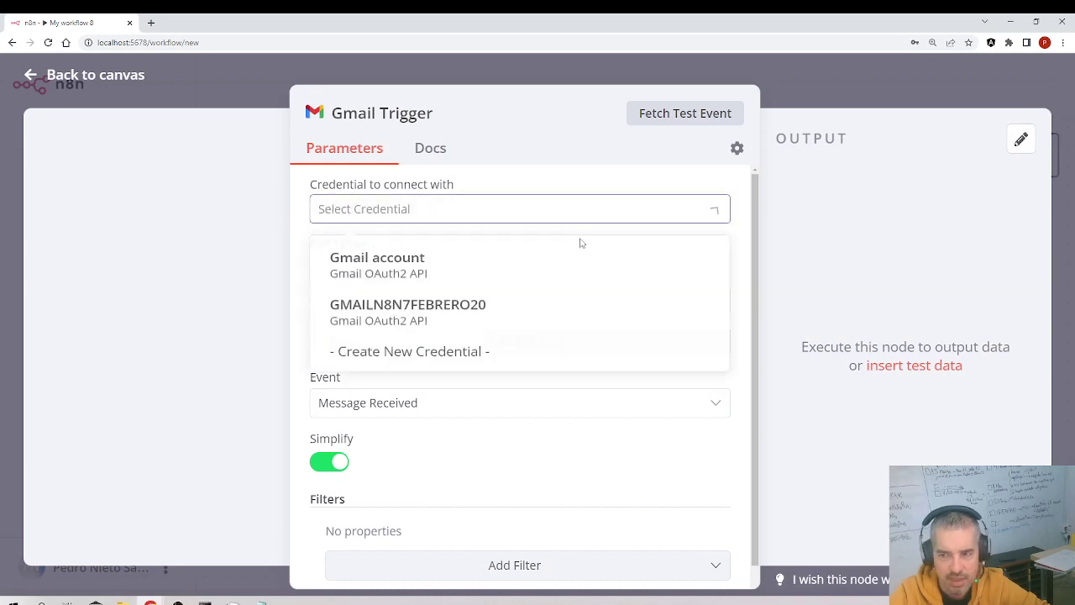
click(404, 278)
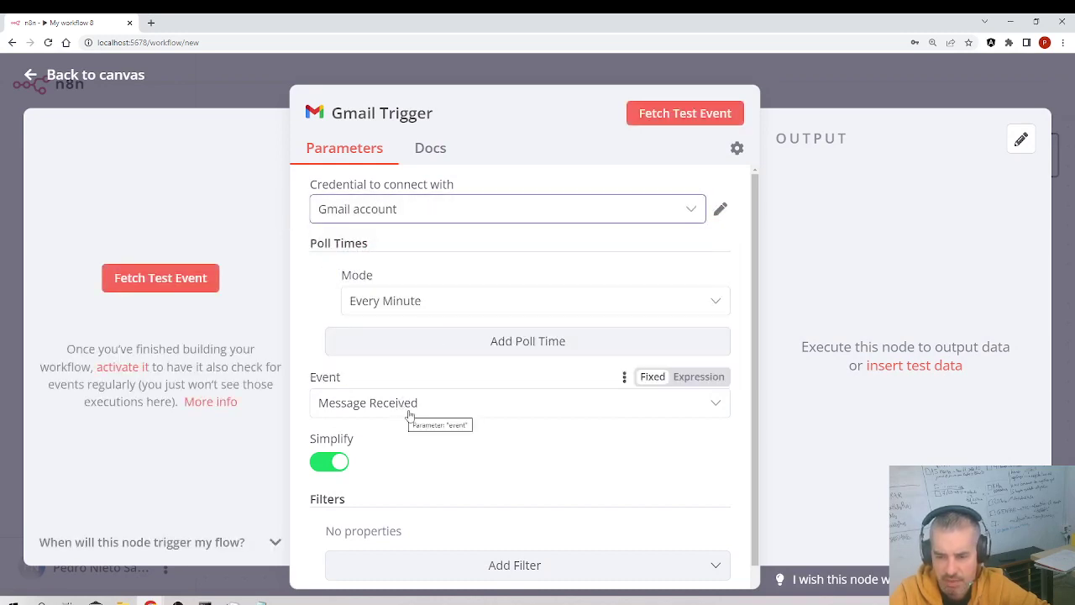
scroll(361, 460, down, 2)
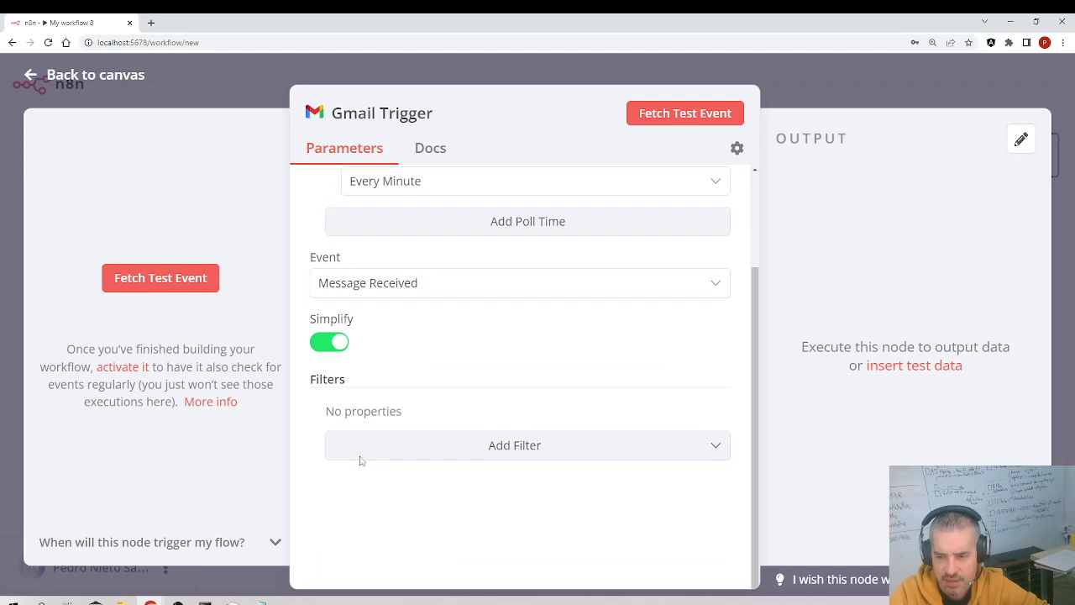
click(681, 119)
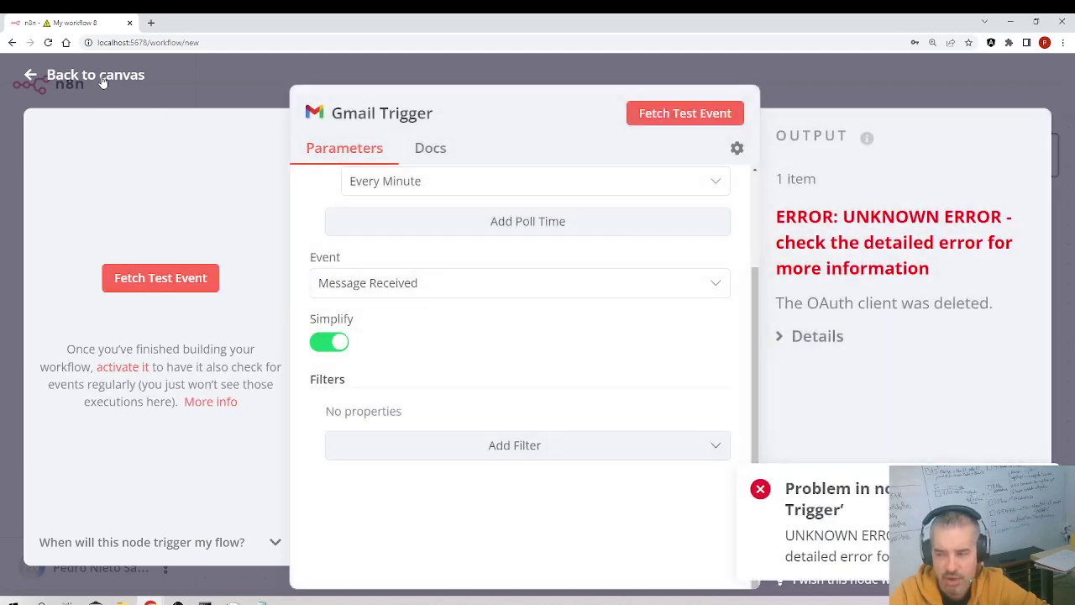
Switch the Gmail Trigger to the GMAILN8N7FEBRERO20 credential and fetch one test email successfully
click(101, 75)
double_click(648, 342)
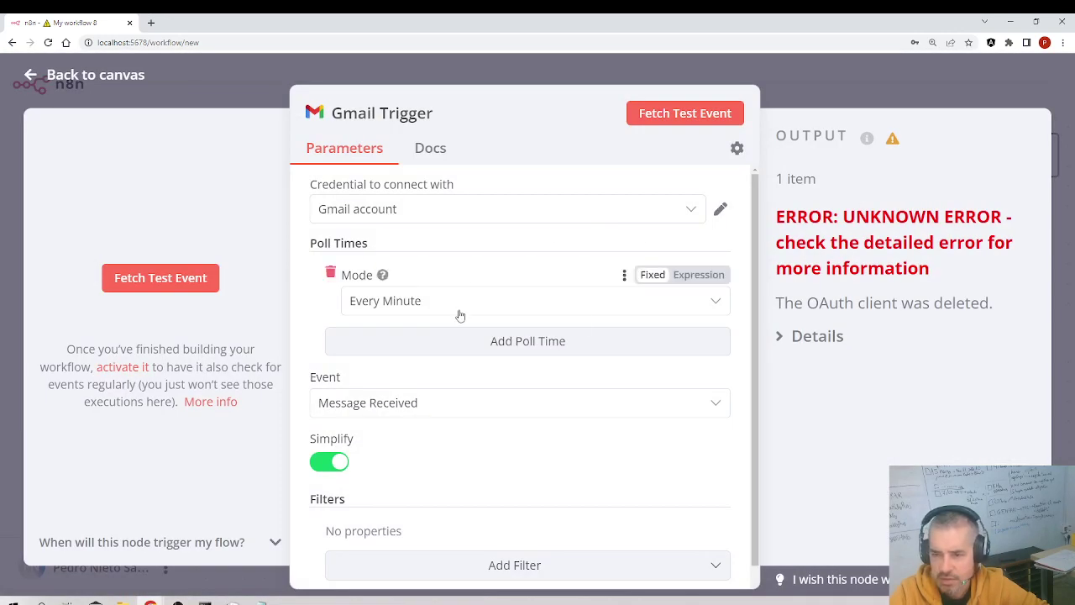
click(414, 210)
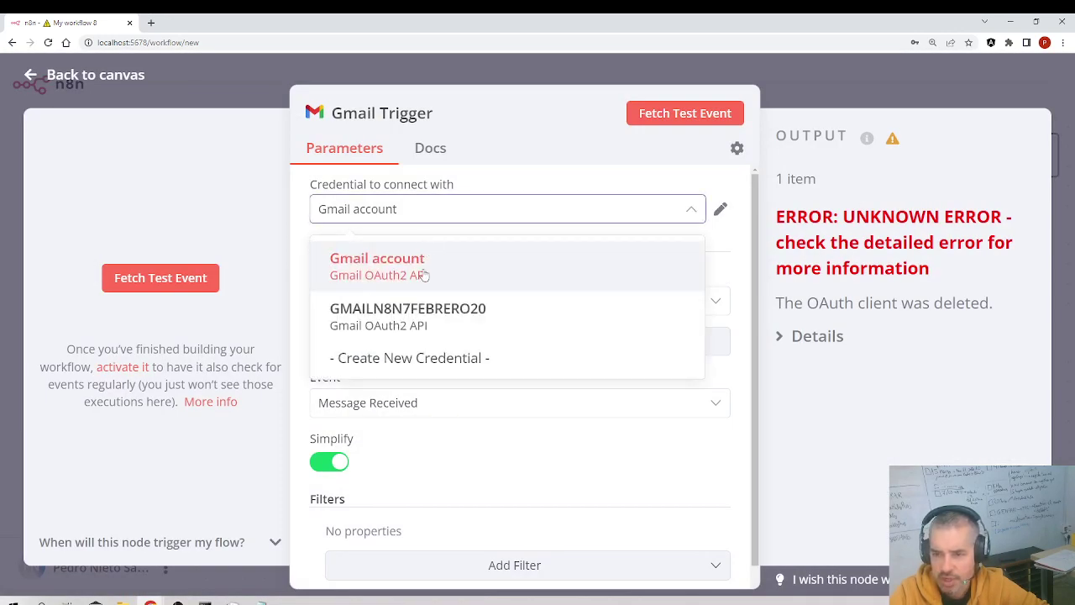
click(429, 327)
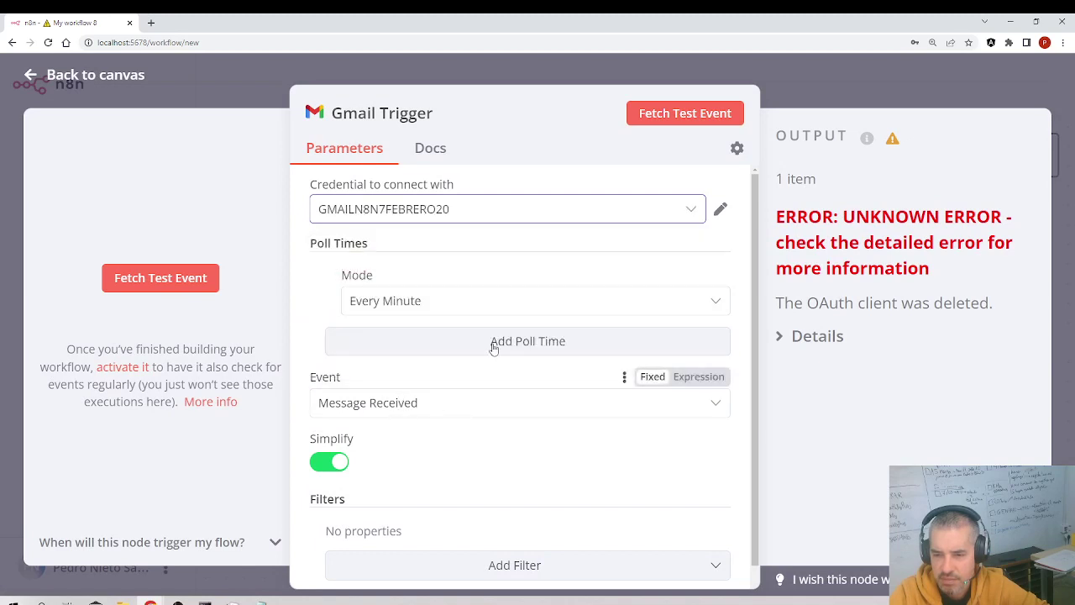
click(684, 112)
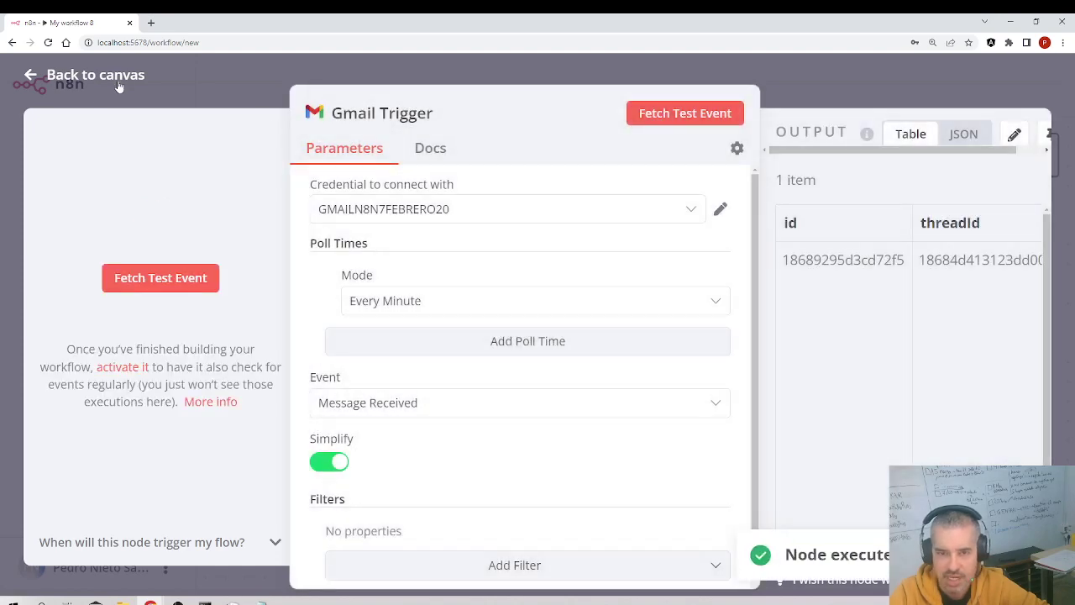
click(80, 76)
Add a Google Sheets node after the Gmail Trigger using the GoogleSheets7Febrero2026 credential
click(780, 361)
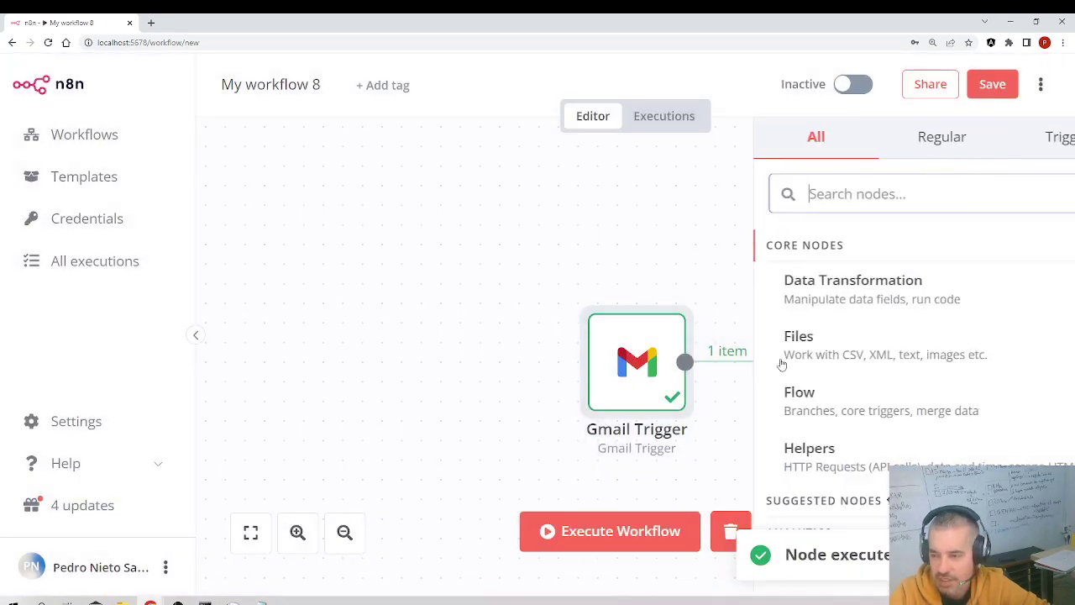
text(sheet)
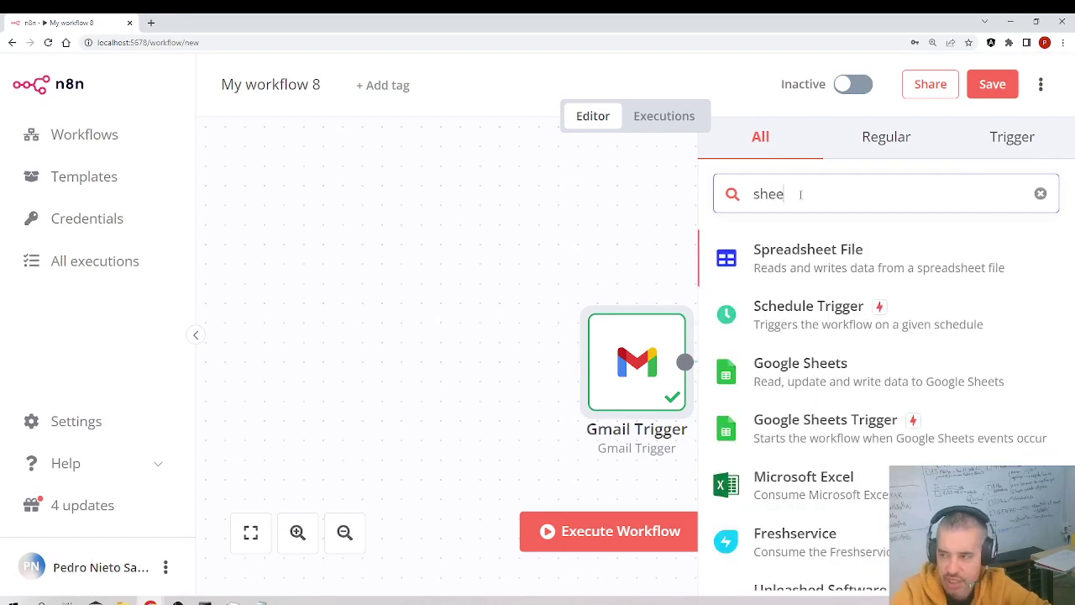
click(787, 363)
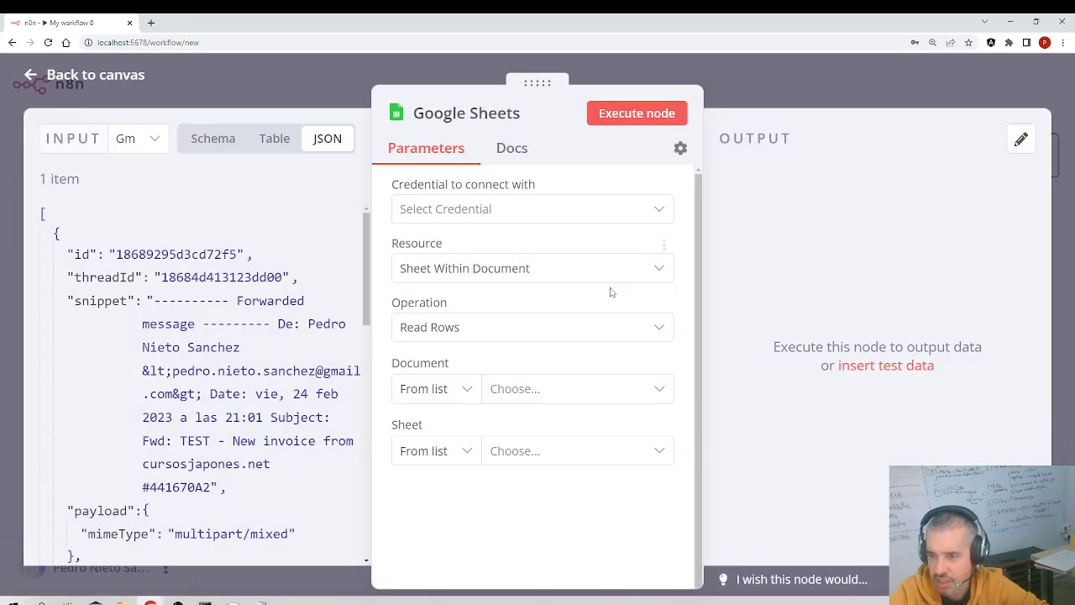
click(463, 211)
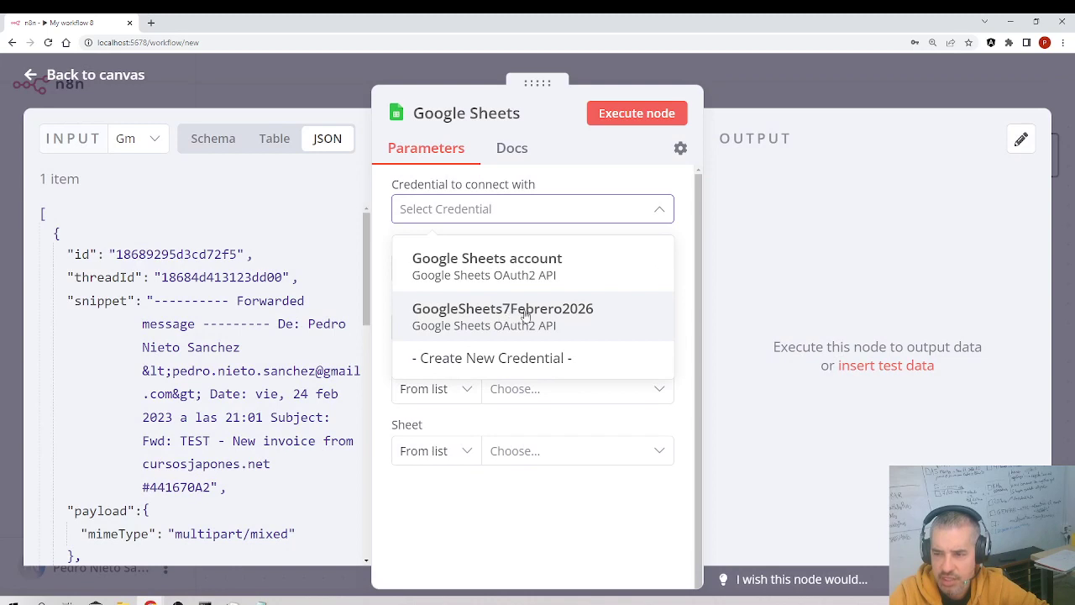
click(526, 314)
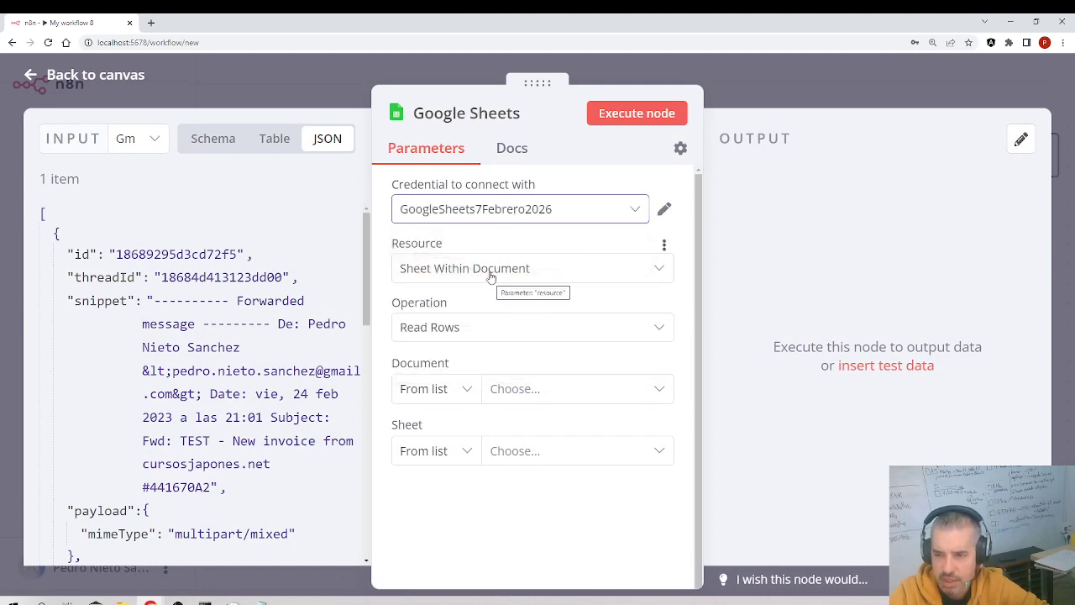
Set the resource to Sheet Within Document and the operation to Append
click(489, 269)
click(482, 319)
click(465, 329)
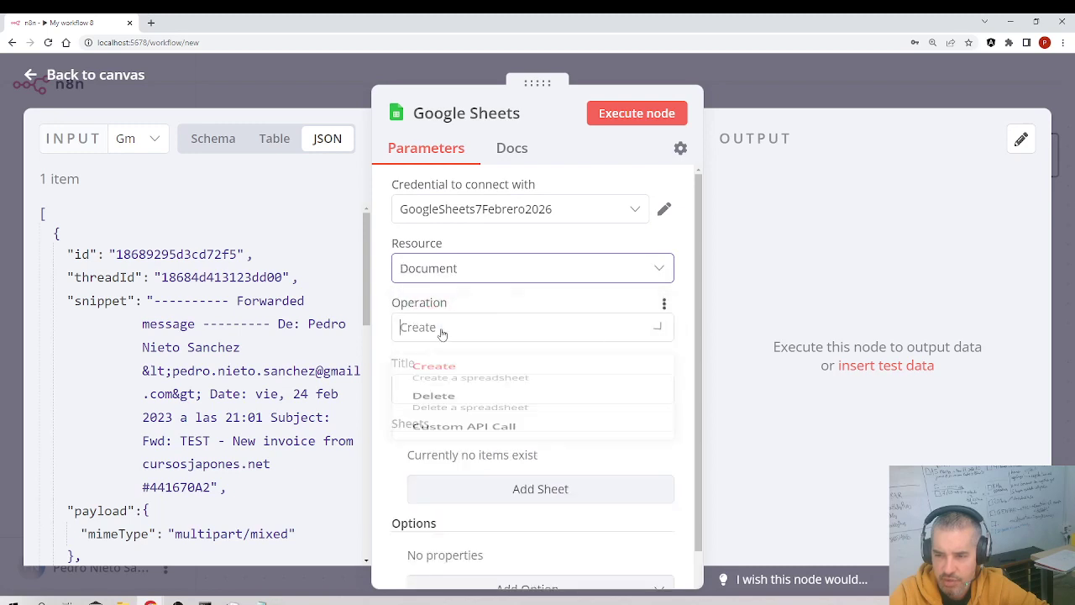
click(468, 276)
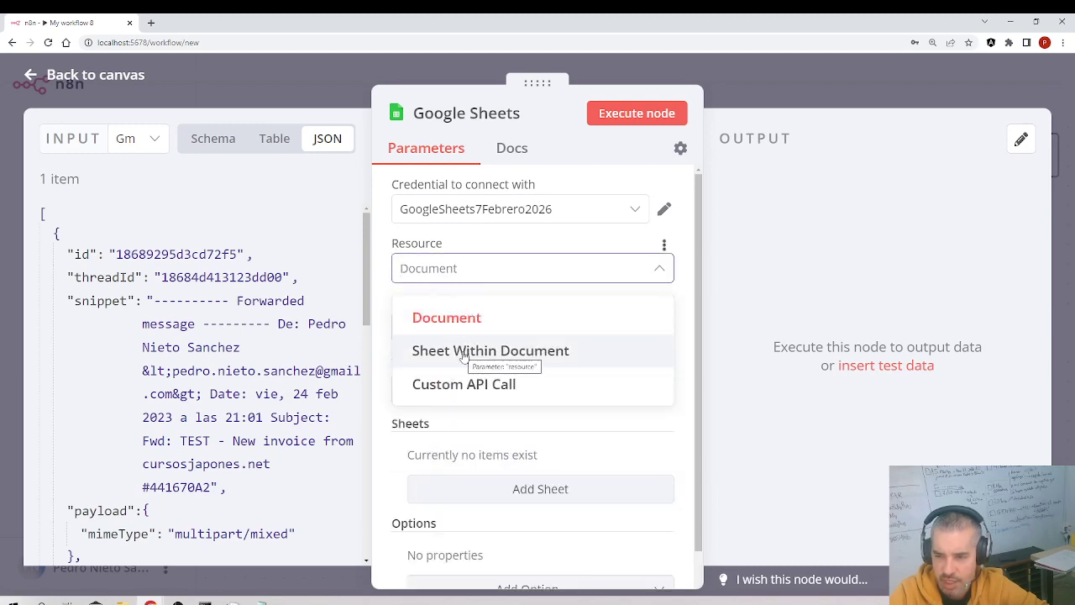
click(479, 353)
click(473, 328)
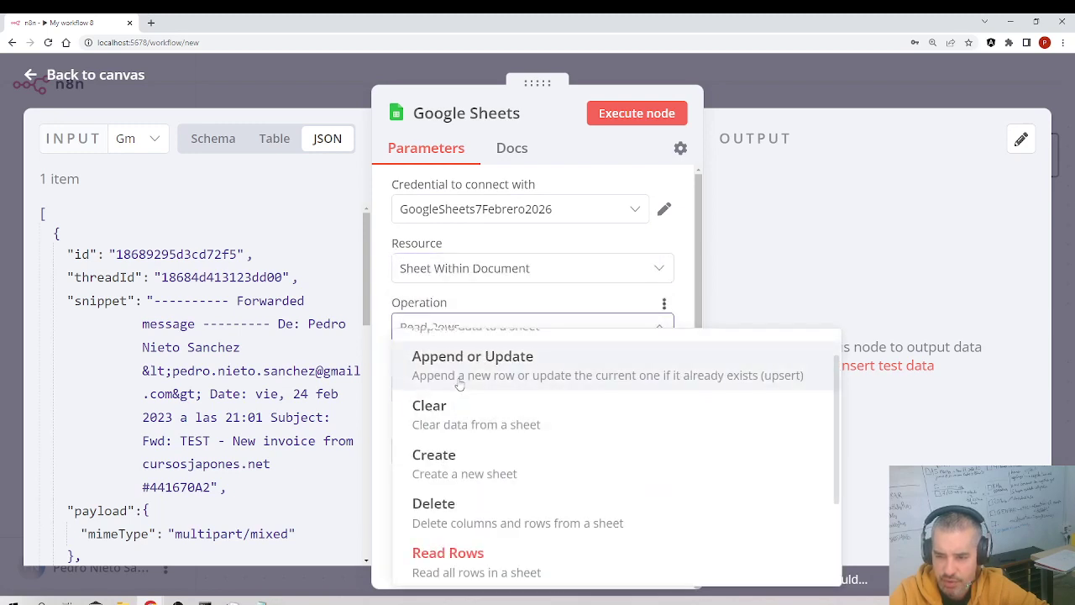
scroll(456, 504, down, 3)
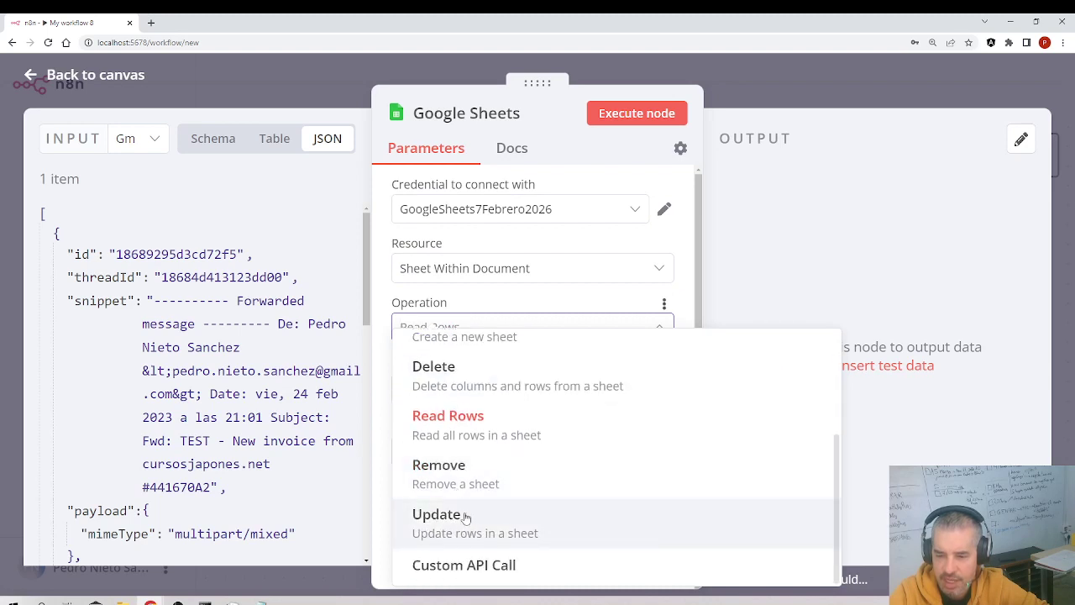
scroll(463, 470, up, 5)
click(491, 363)
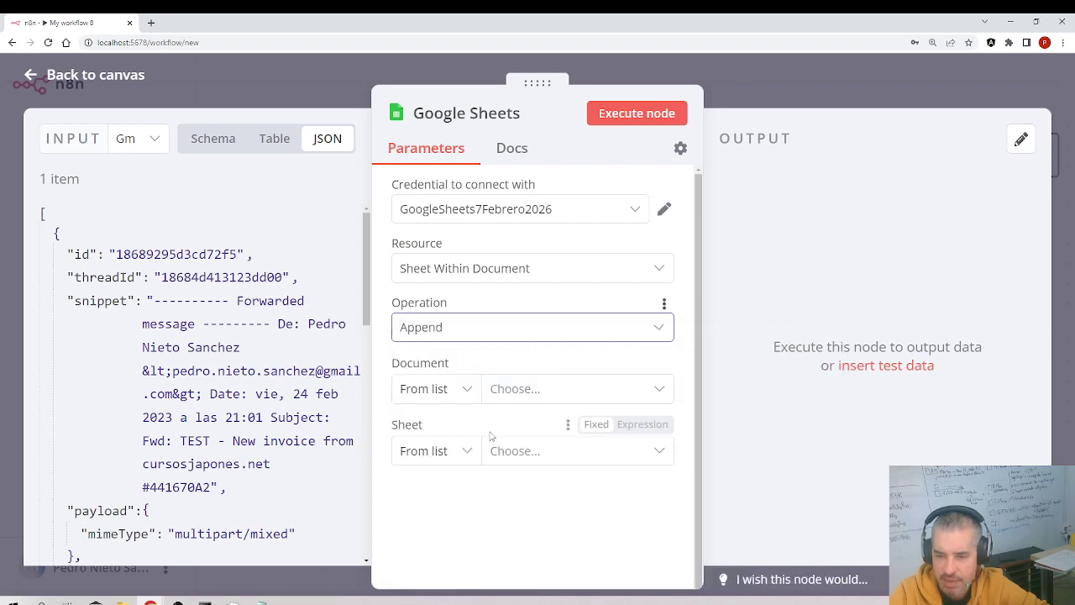
Identify the document By ID with the pasted spreadsheet ID and load its sheet list
click(436, 392)
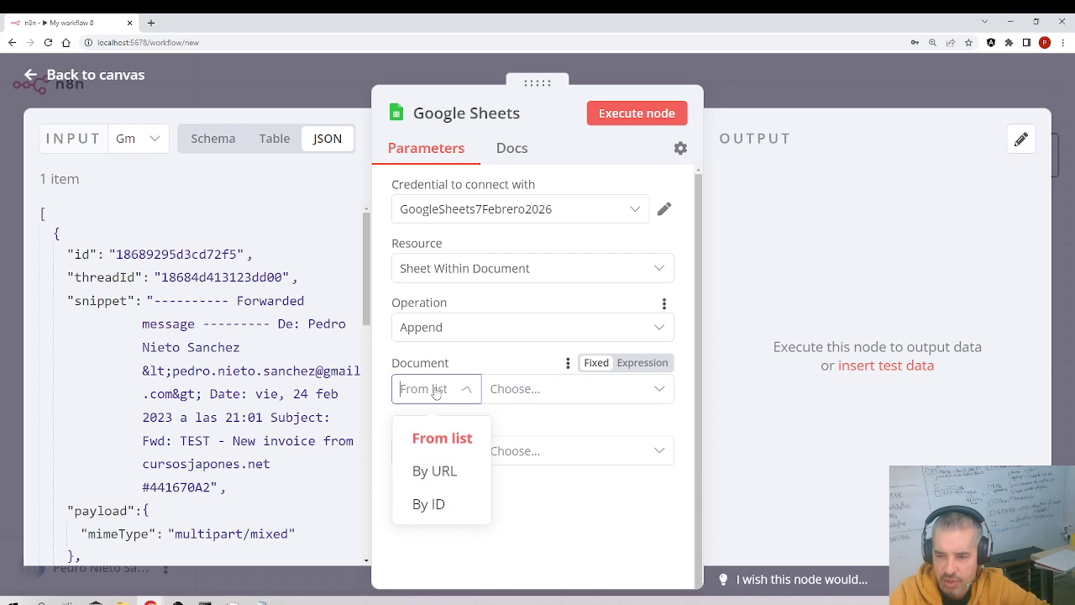
click(431, 503)
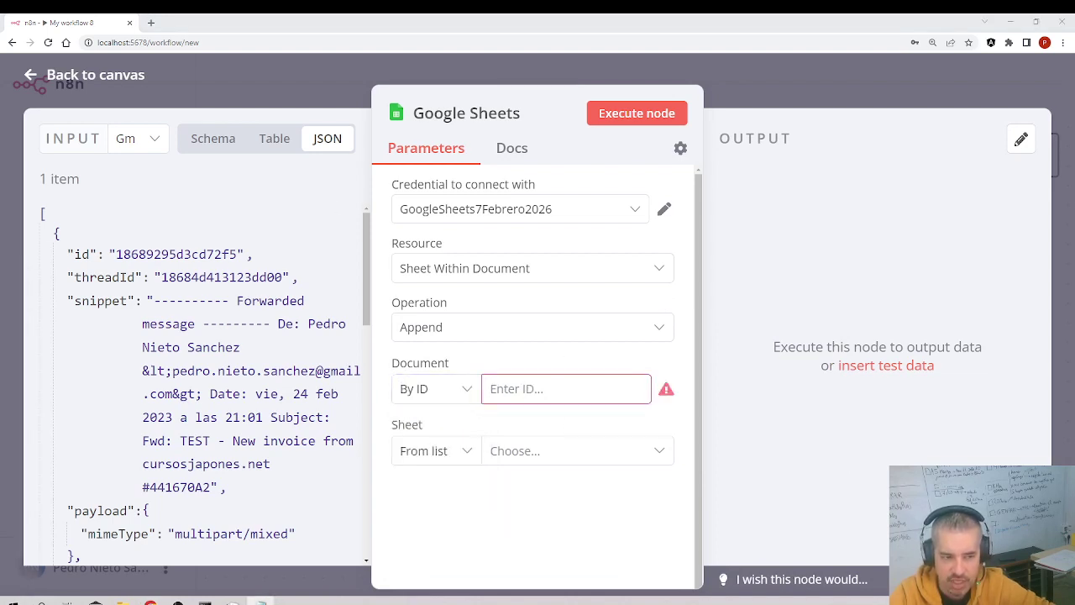
click(509, 391)
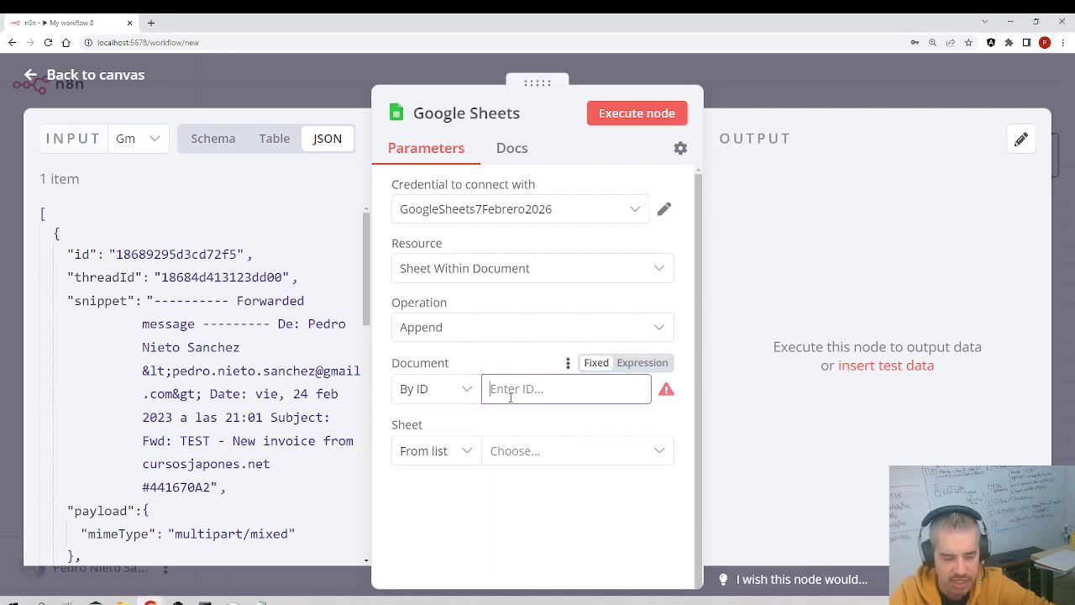
key(ctrl+v)
key(ctrl+a)
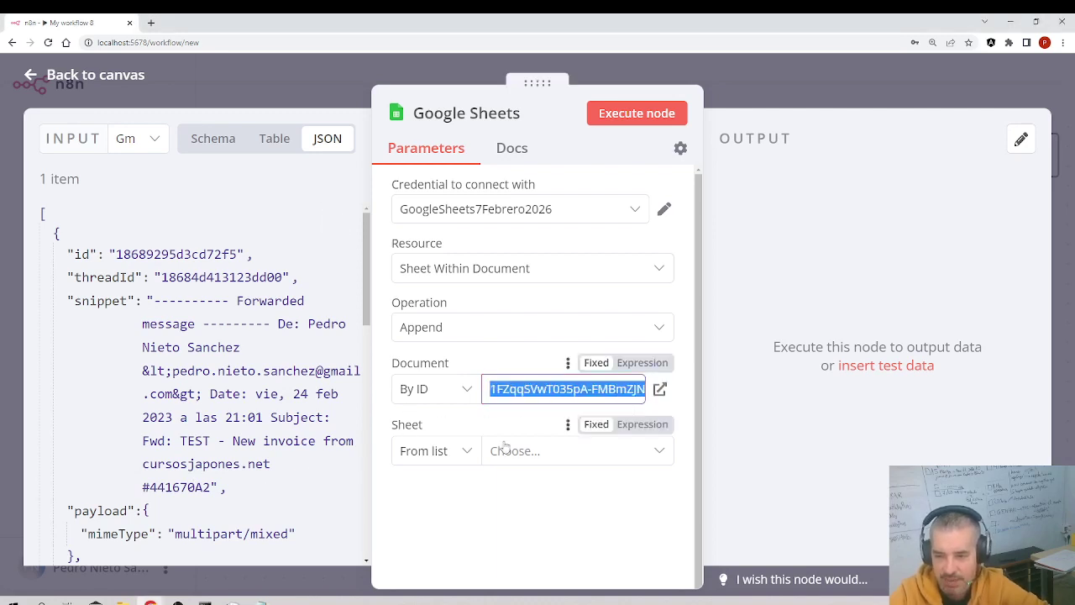
click(505, 452)
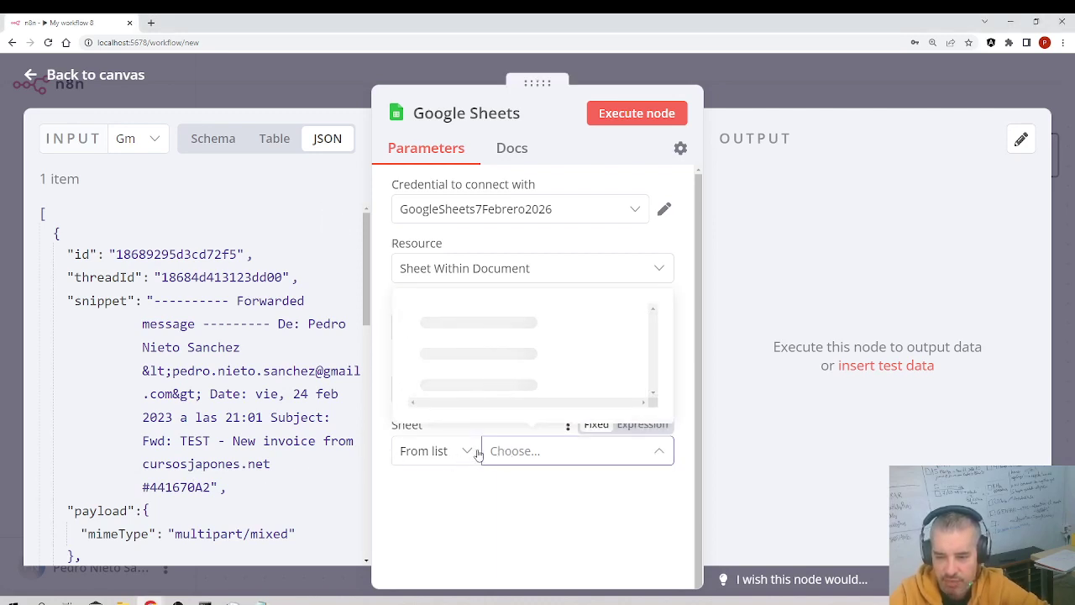
click(458, 458)
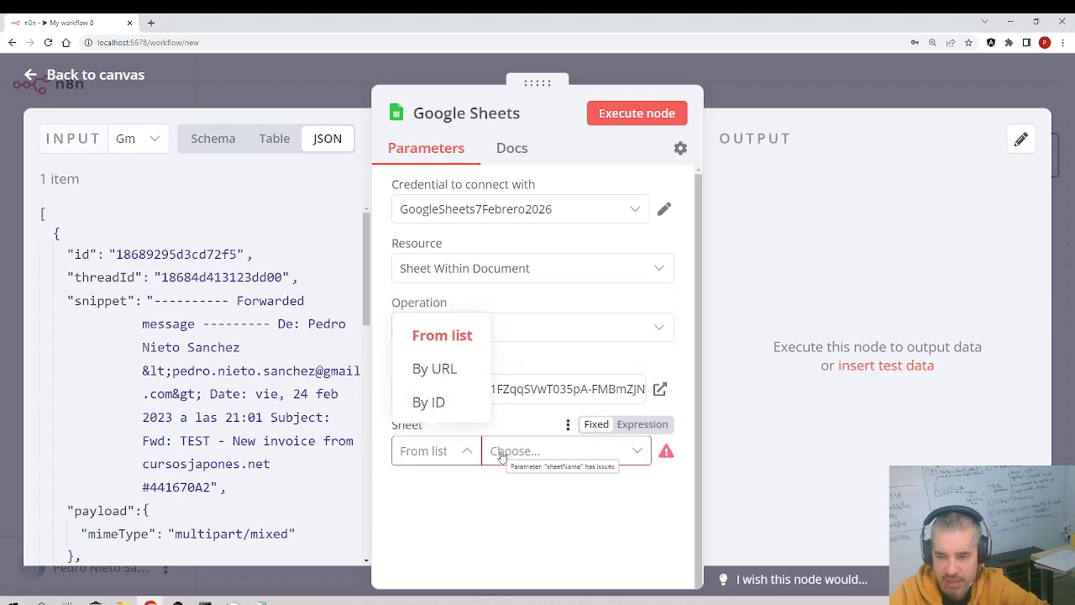
click(517, 452)
mouse_move(436, 508)
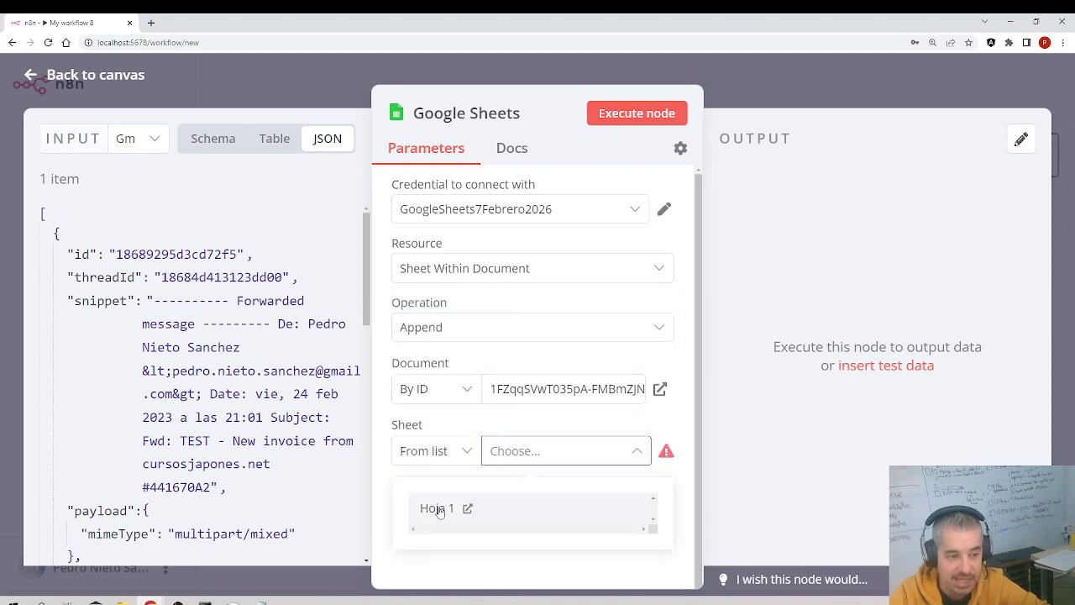
Choose sheet Hoja 1, map each column manually, and add the Fecha column field
click(439, 510)
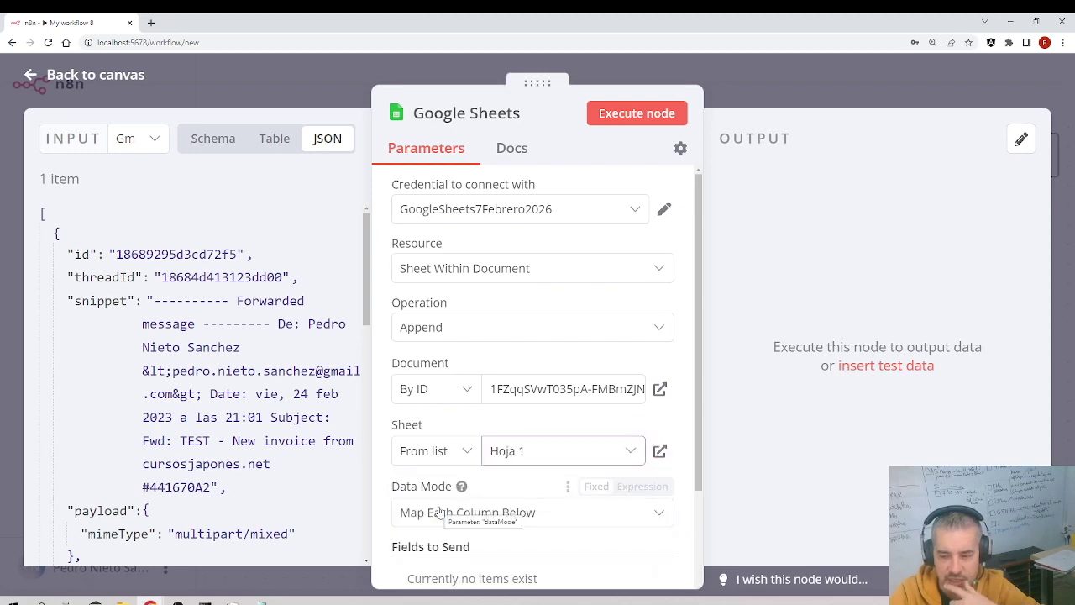
scroll(438, 510, down, 3)
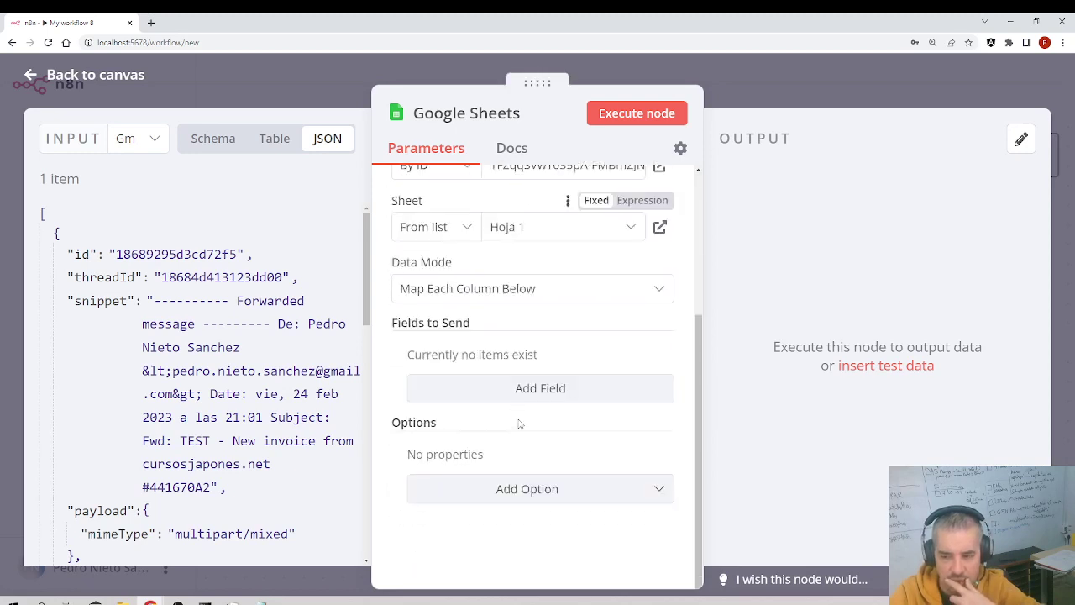
click(502, 298)
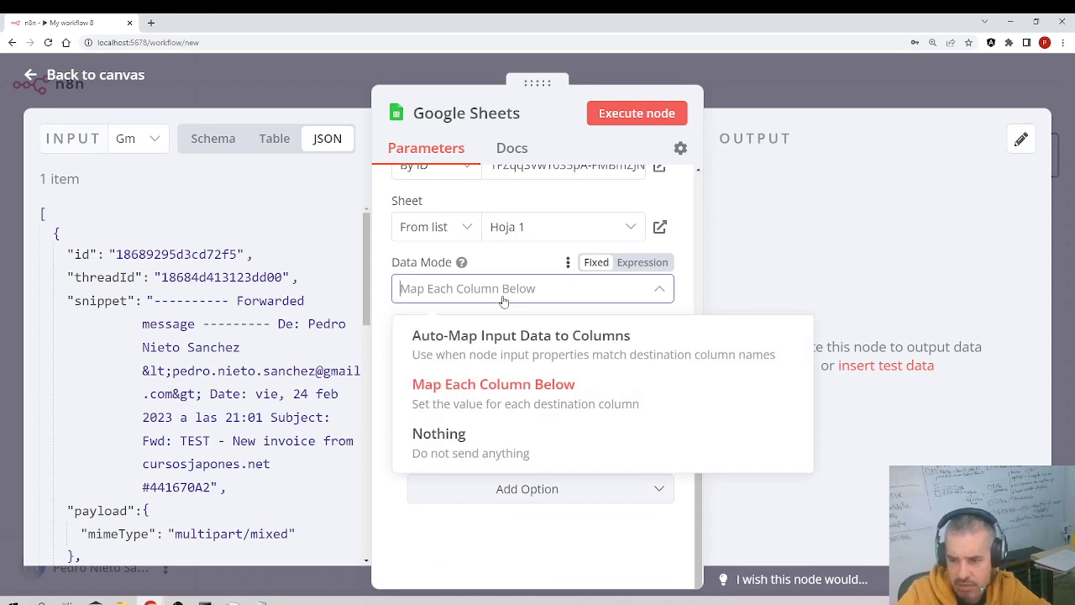
click(502, 300)
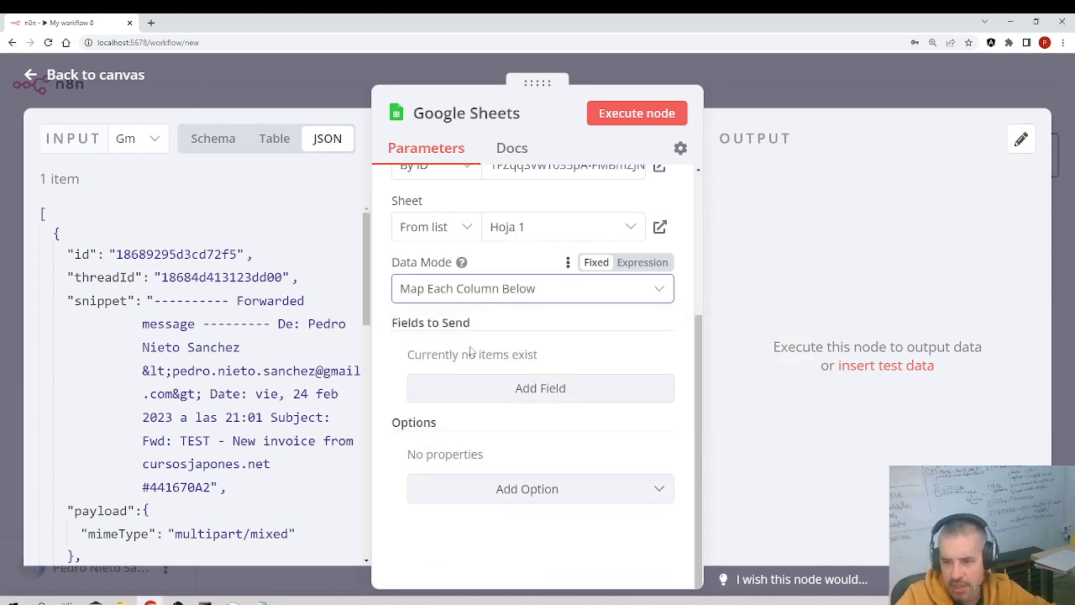
click(461, 398)
click(483, 380)
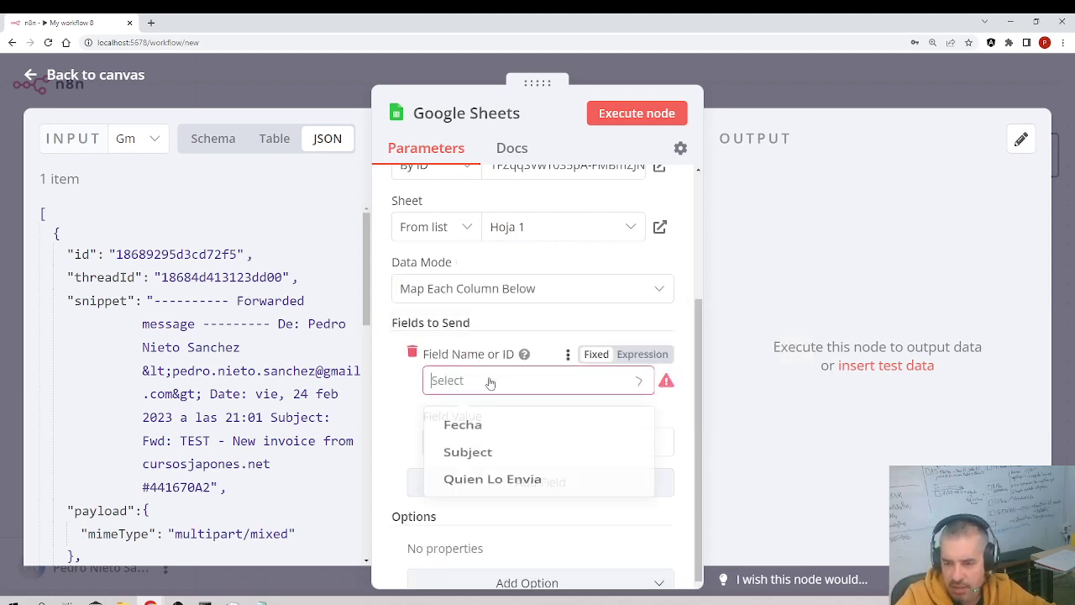
click(475, 430)
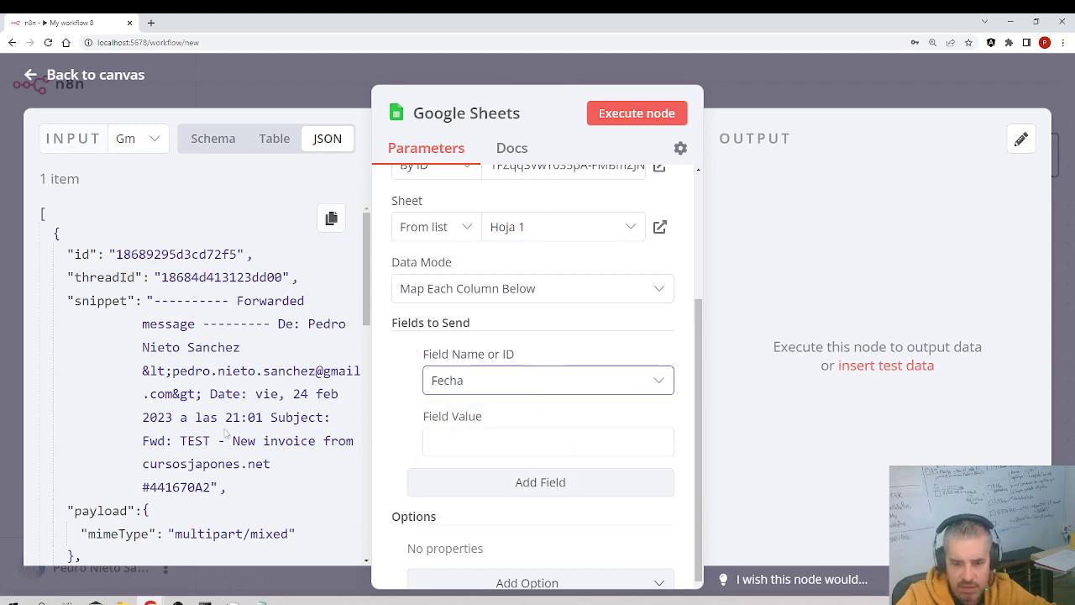
Drag the email's internalDate from the input JSON into the Fecha value
scroll(225, 432, down, 5)
scroll(193, 436, down, 5)
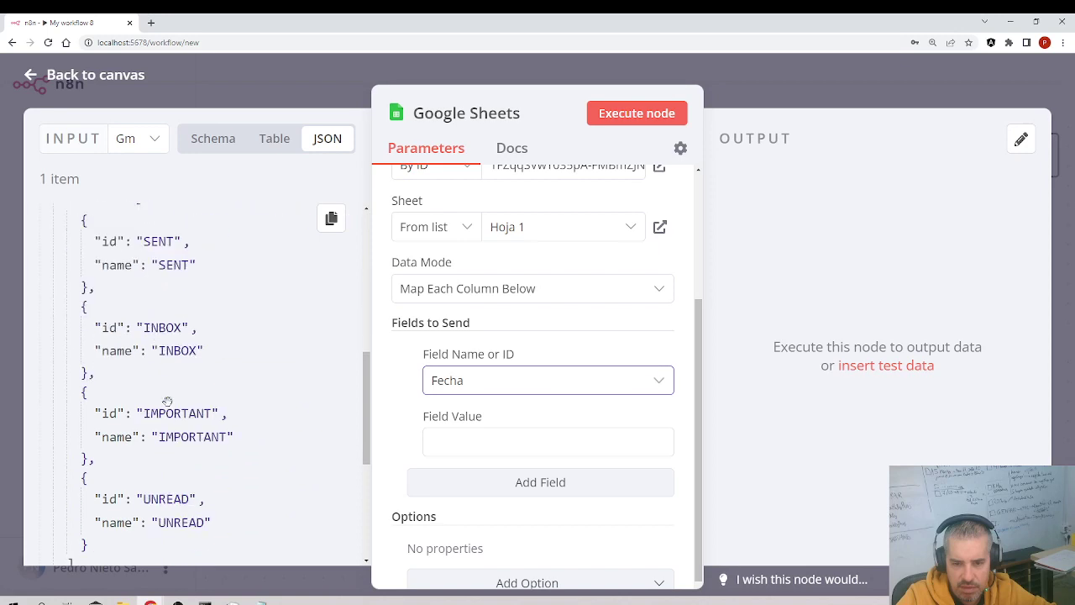
scroll(185, 419, down, 5)
scroll(182, 422, down, 1)
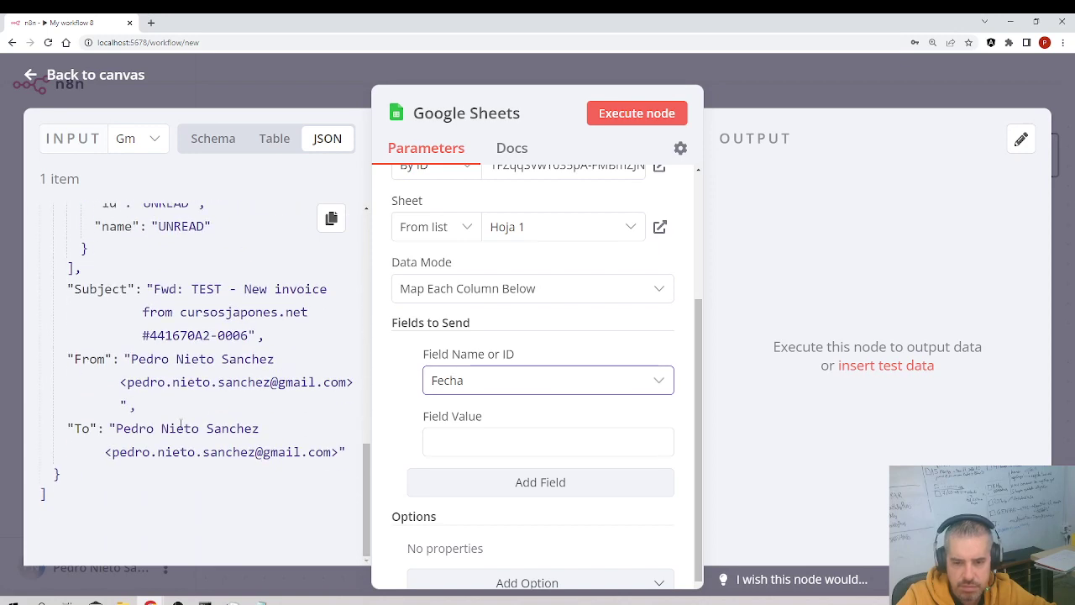
scroll(182, 421, up, 5)
scroll(247, 412, up, 5)
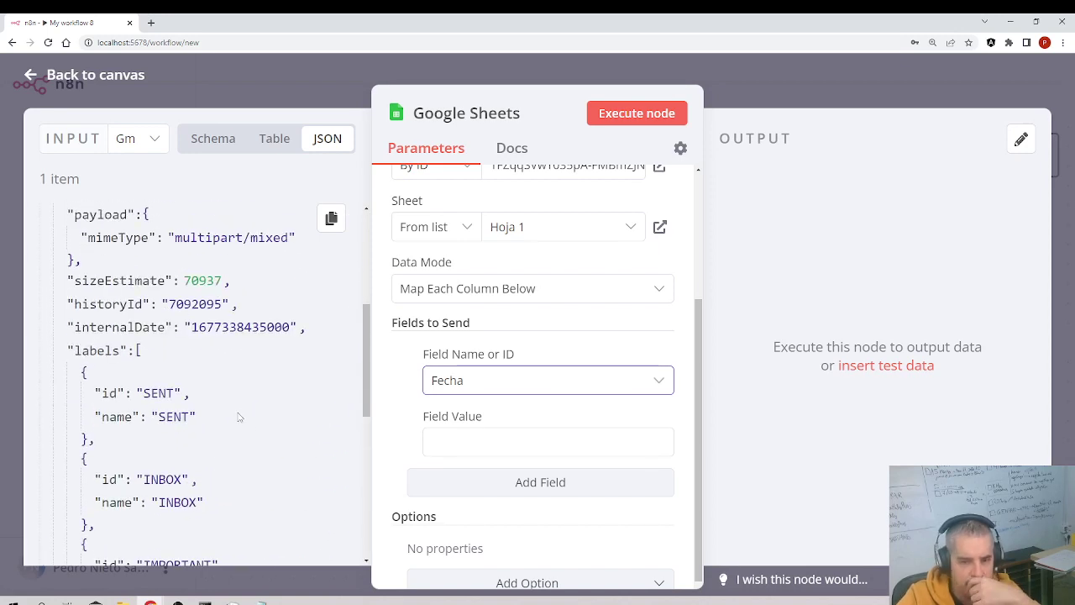
drag(229, 328, 475, 440)
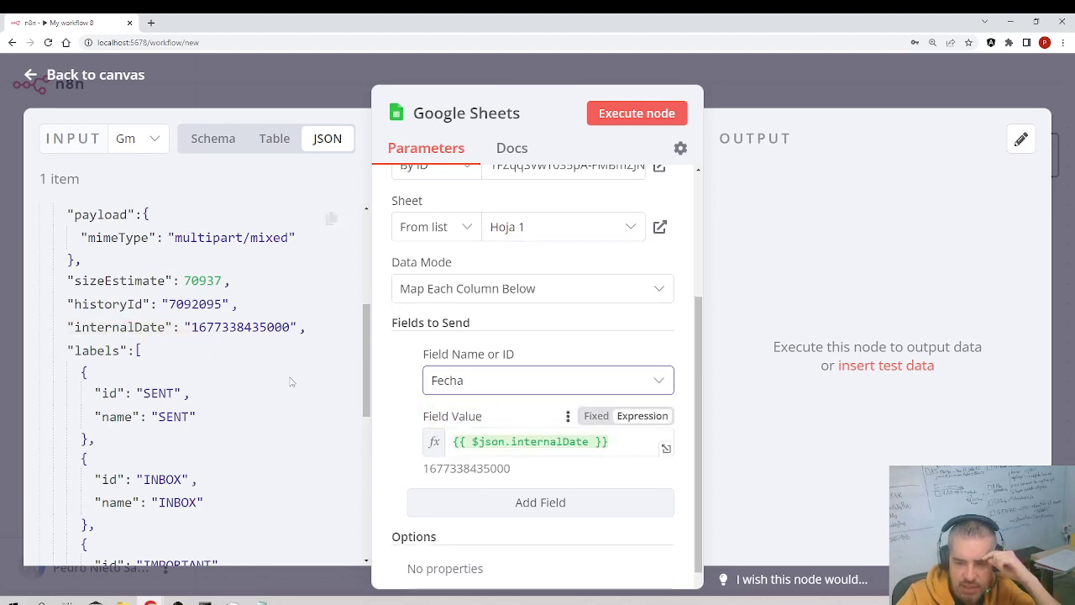
drag(290, 328, 184, 328)
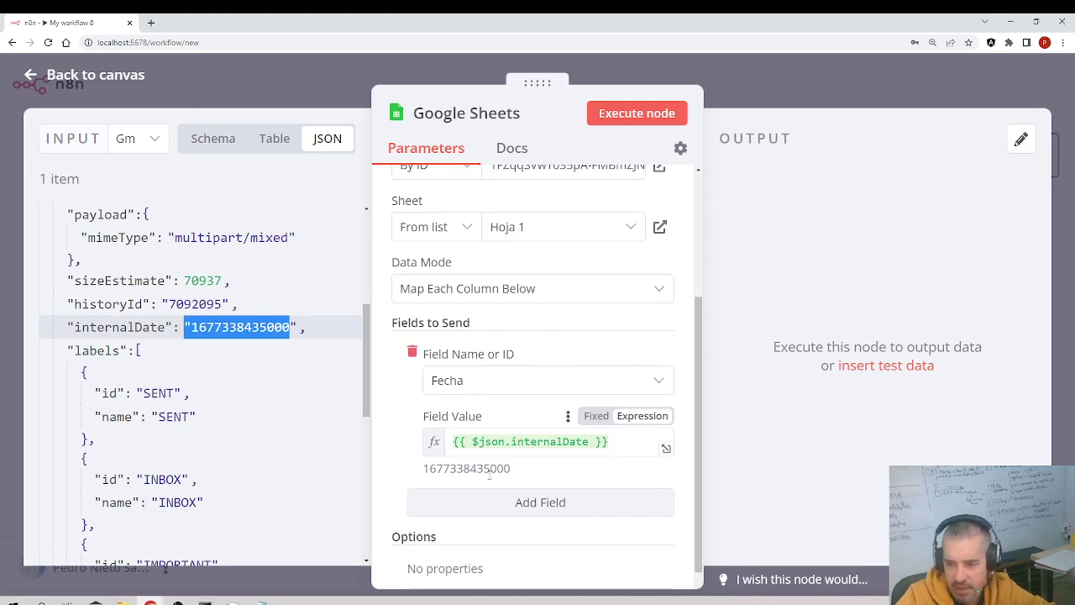
Add the Subject column and map it to the email's Subject field
click(492, 502)
click(479, 536)
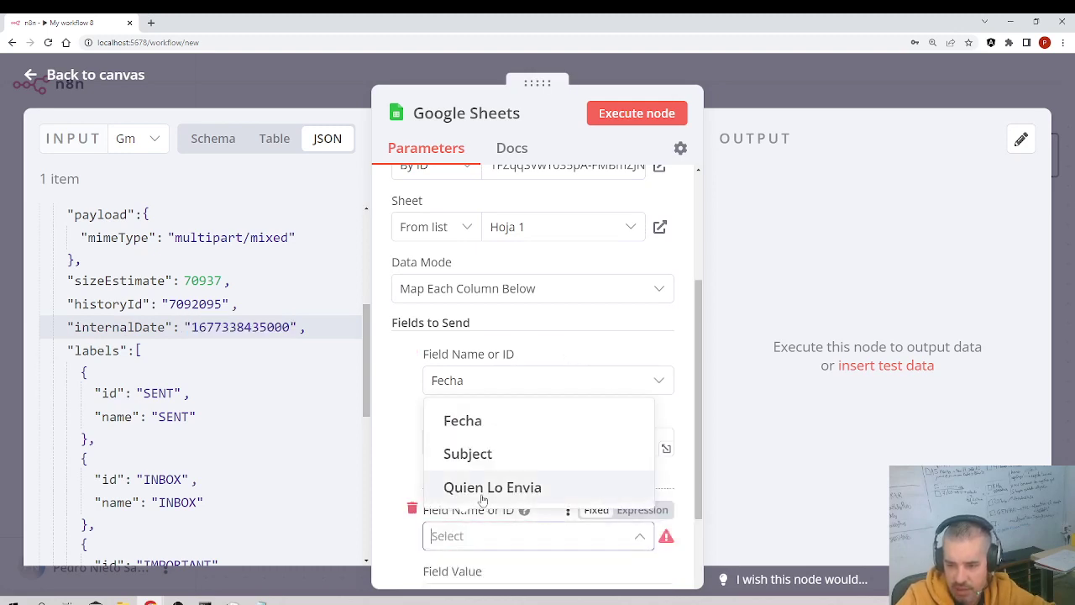
click(458, 453)
scroll(174, 401, up, 3)
scroll(174, 400, up, 3)
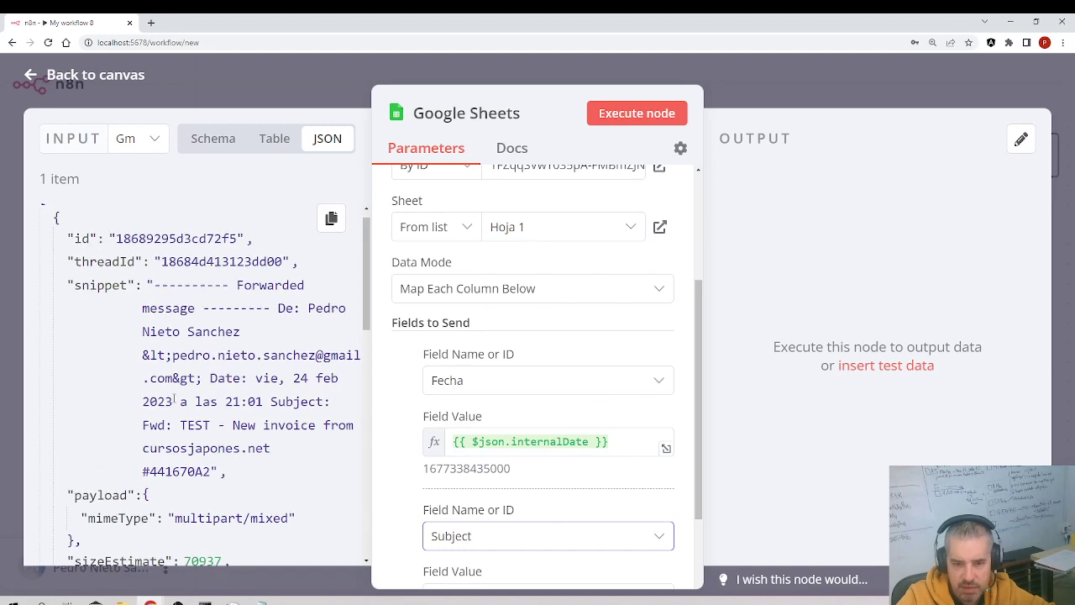
scroll(120, 340, down, 5)
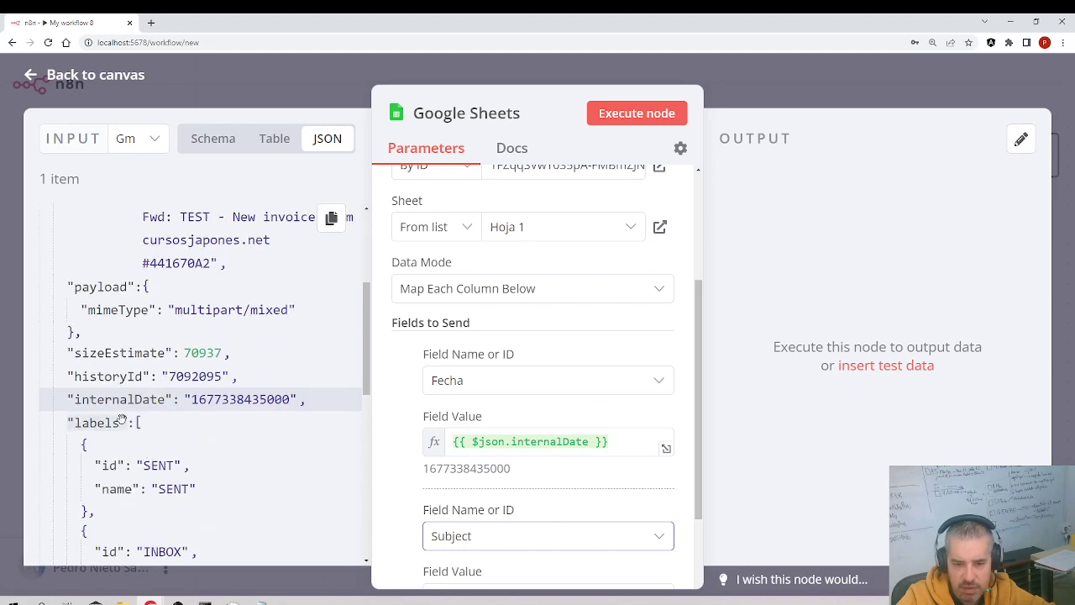
scroll(126, 416, down, 6)
scroll(133, 420, down, 5)
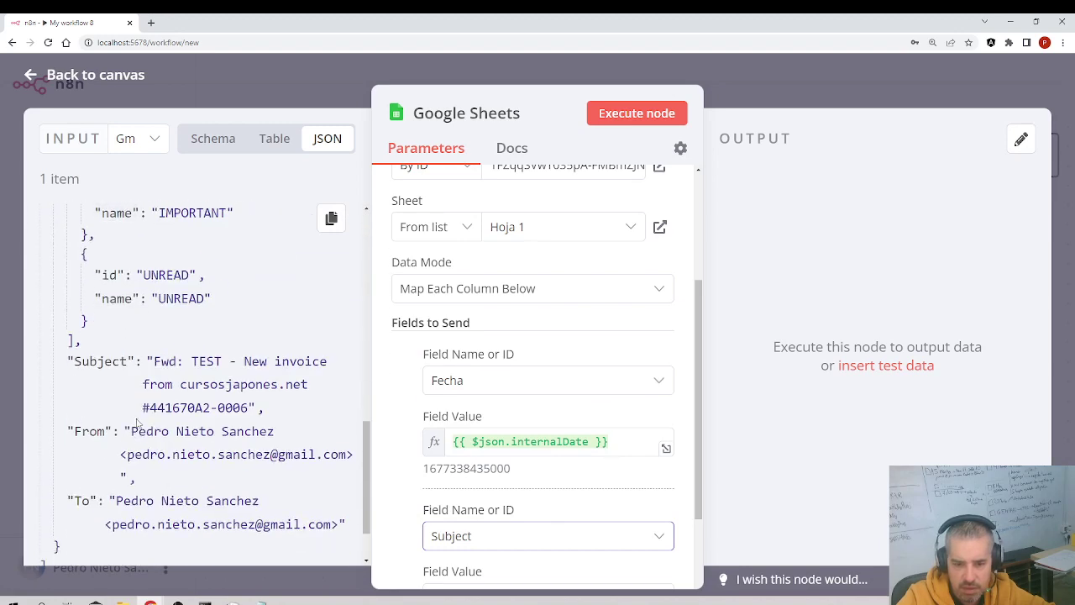
drag(101, 362, 485, 508)
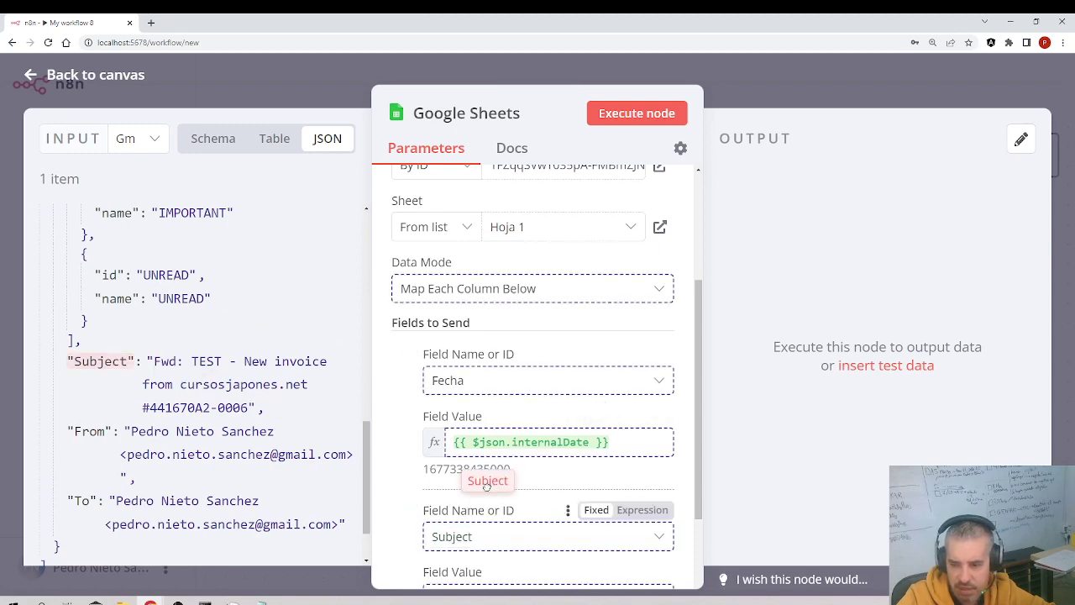
drag(486, 508, 458, 382)
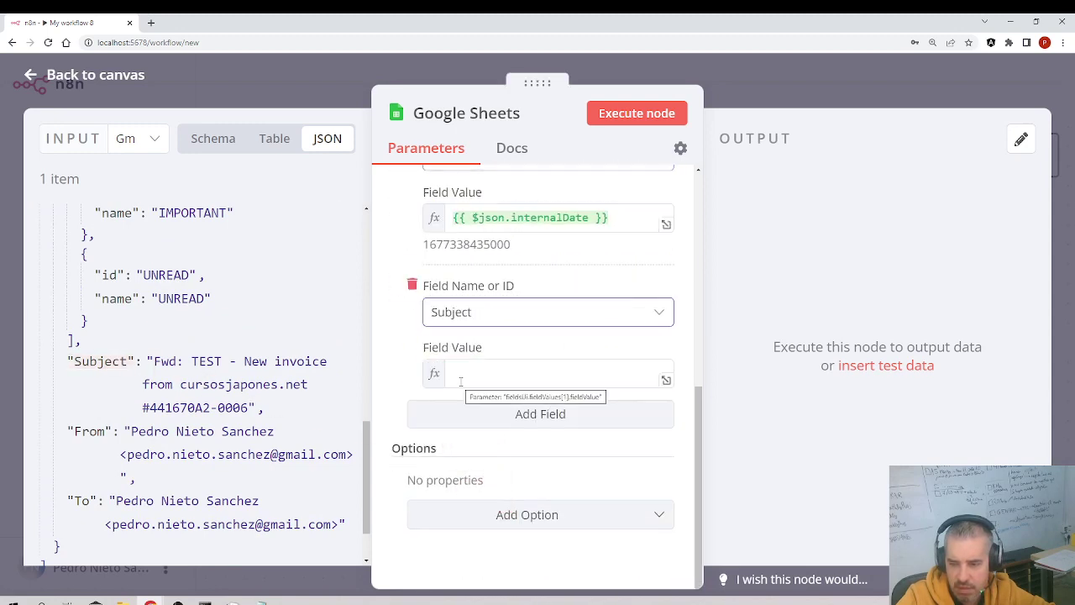
Add the Quien Lo Envia column mapped to the email's From sender, then return to the canvas
click(520, 434)
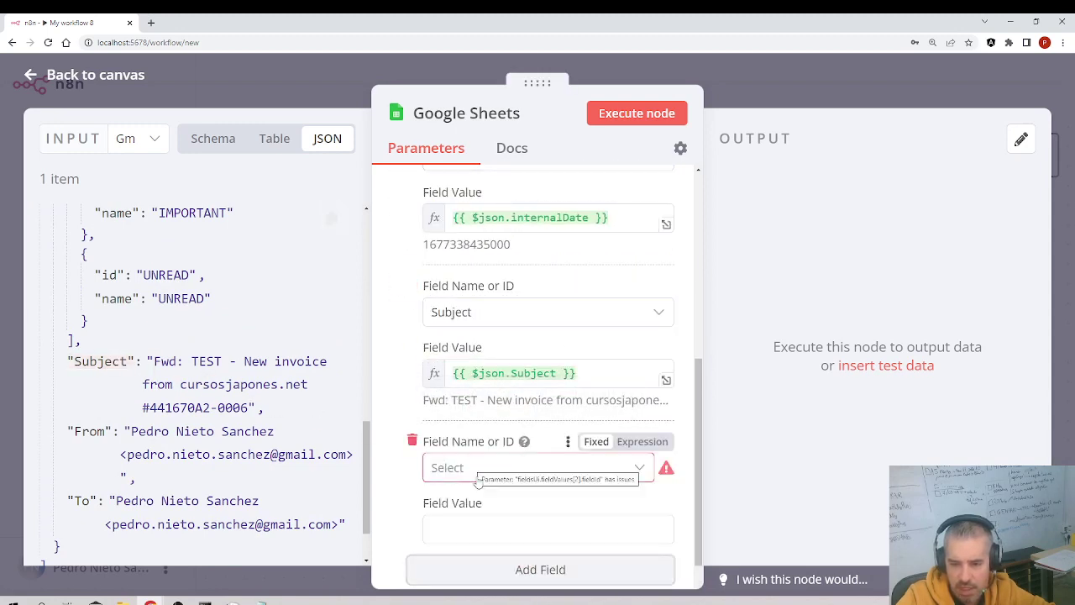
click(480, 469)
click(489, 417)
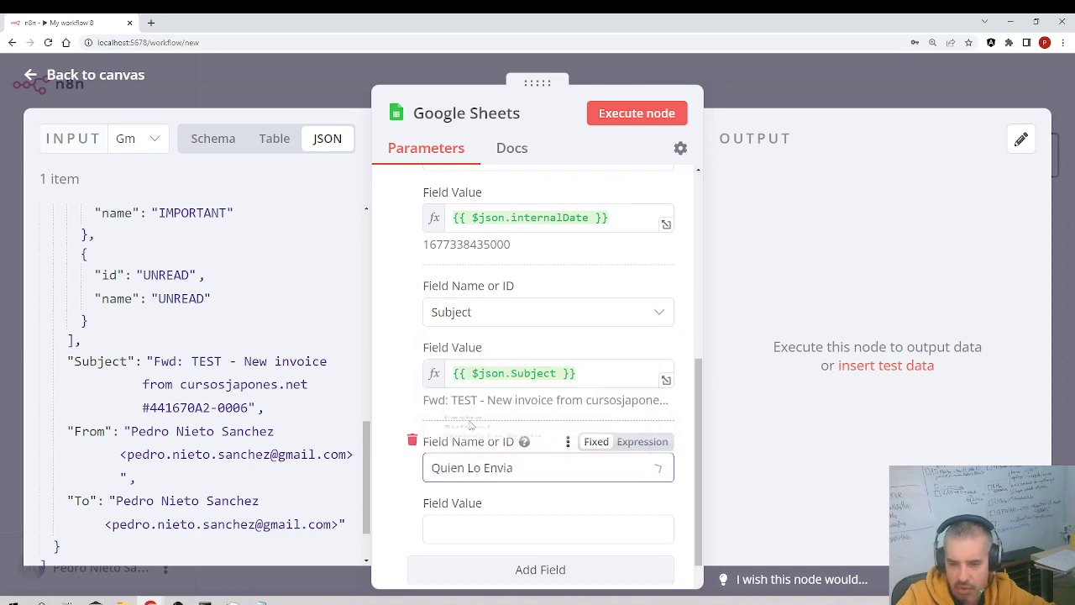
scroll(173, 411, up, 3)
scroll(173, 413, up, 5)
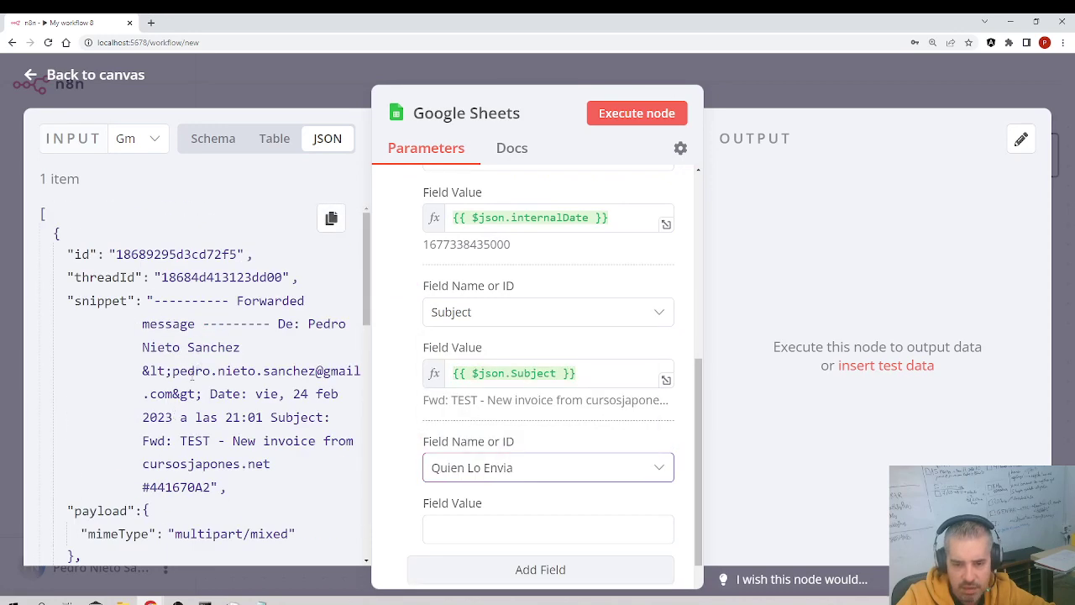
scroll(193, 378, down, 5)
scroll(163, 392, down, 5)
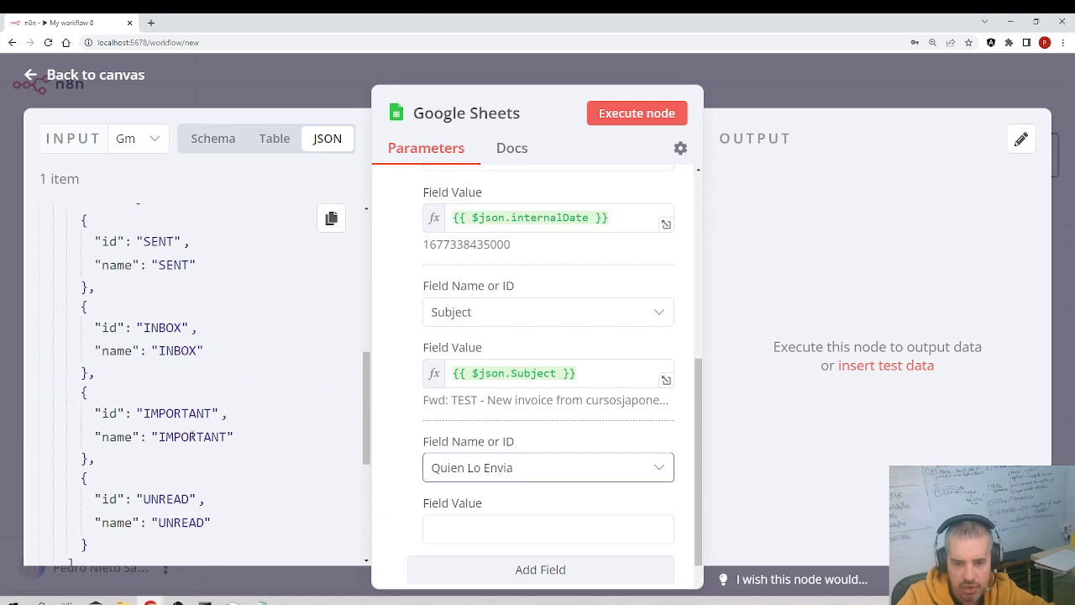
scroll(192, 436, down, 5)
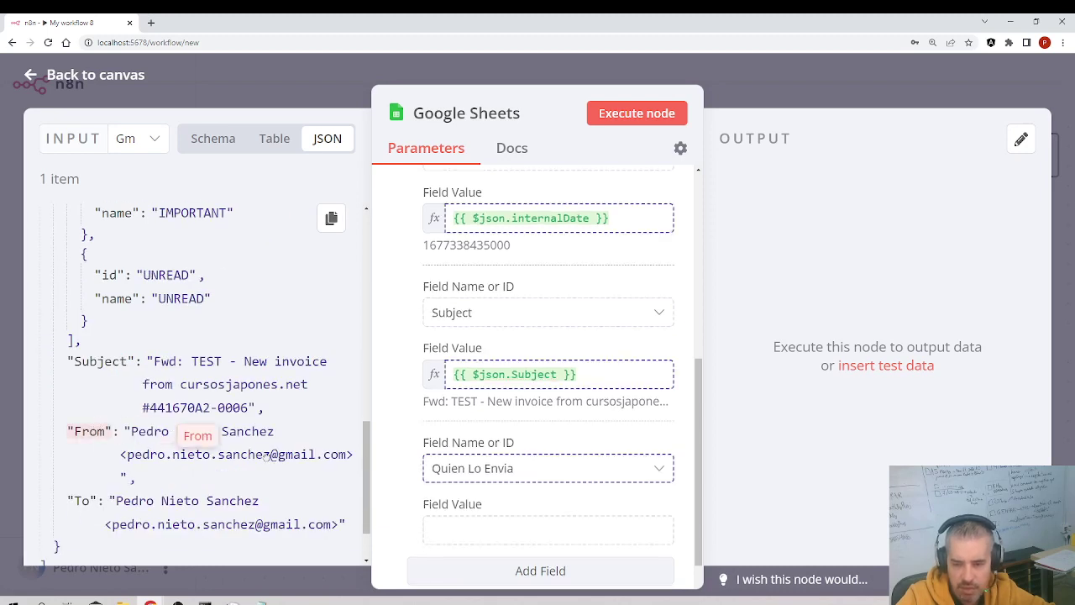
drag(90, 431, 487, 528)
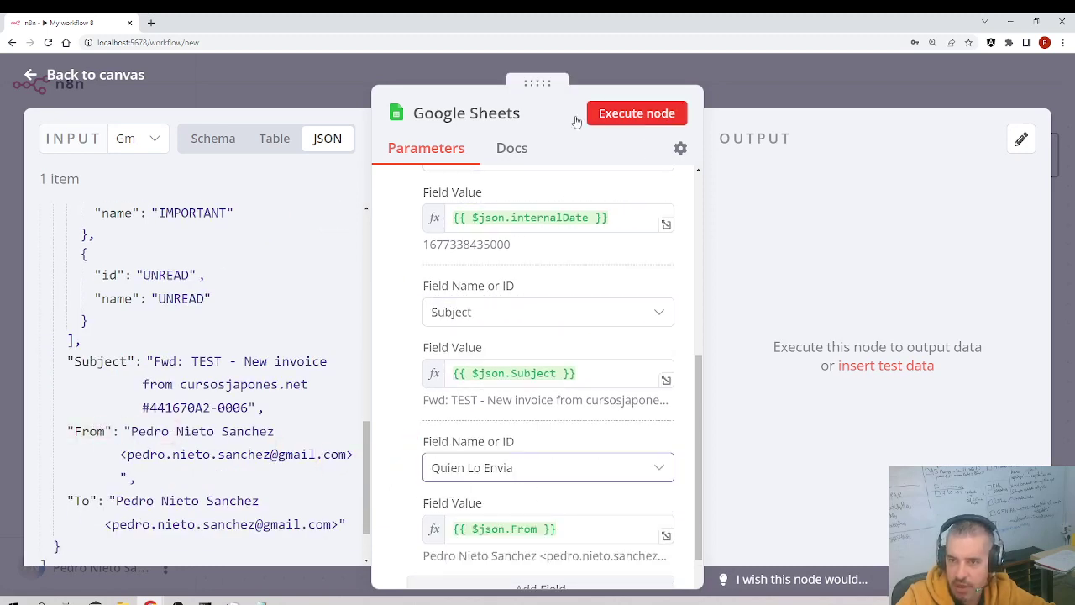
click(117, 84)
Execute the workflow once, switch it to Active, and bring up the MisEMails spreadsheet
click(619, 525)
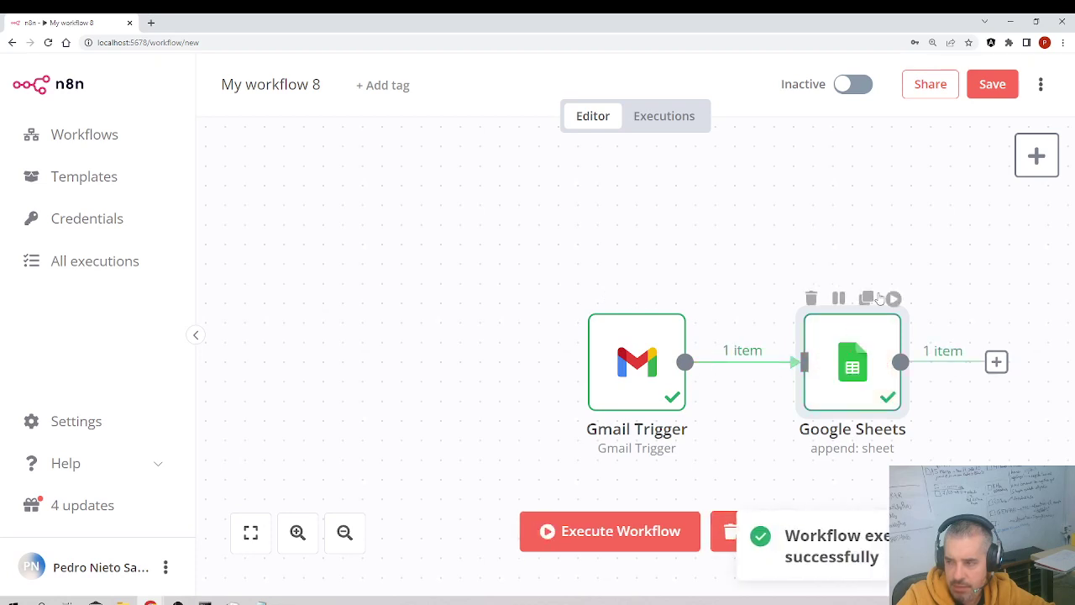
click(850, 84)
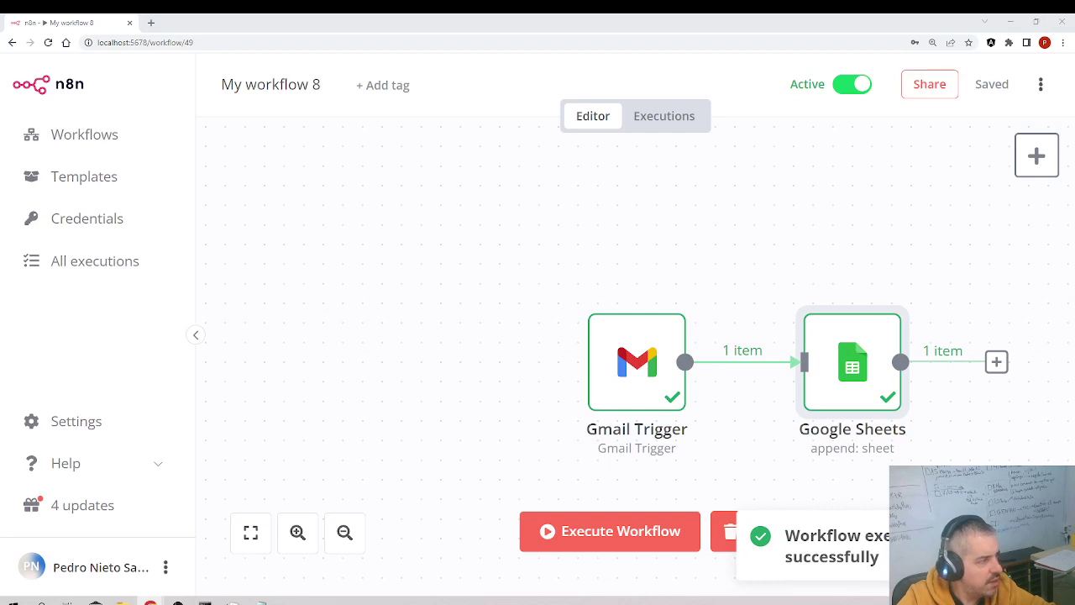
mouse_move(150, 604)
click(90, 537)
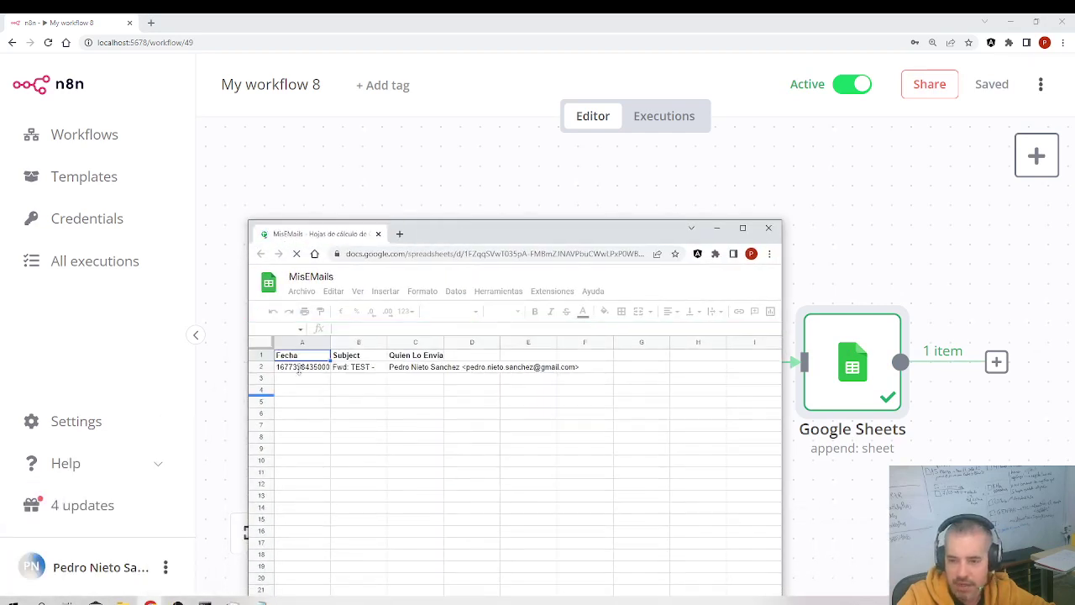
Maximise MisEMails, zoom to 175%, and inspect the appended subject and sender in B2 and C2
click(742, 229)
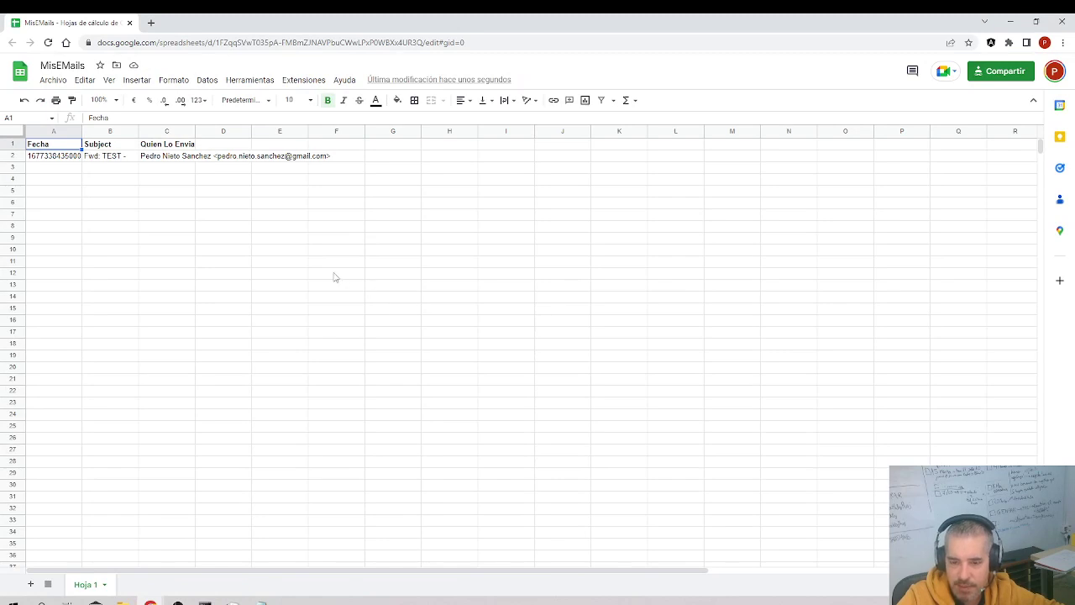
key(ctrl+plus)
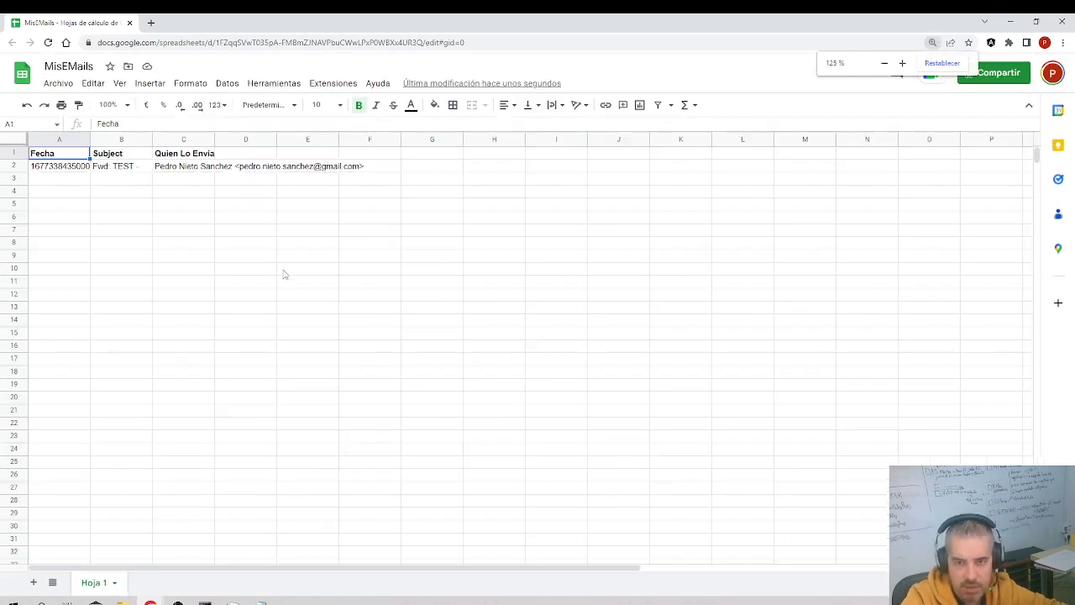
key(ctrl+plus)
key(ctrl+plus)
key(ctrl+plus)
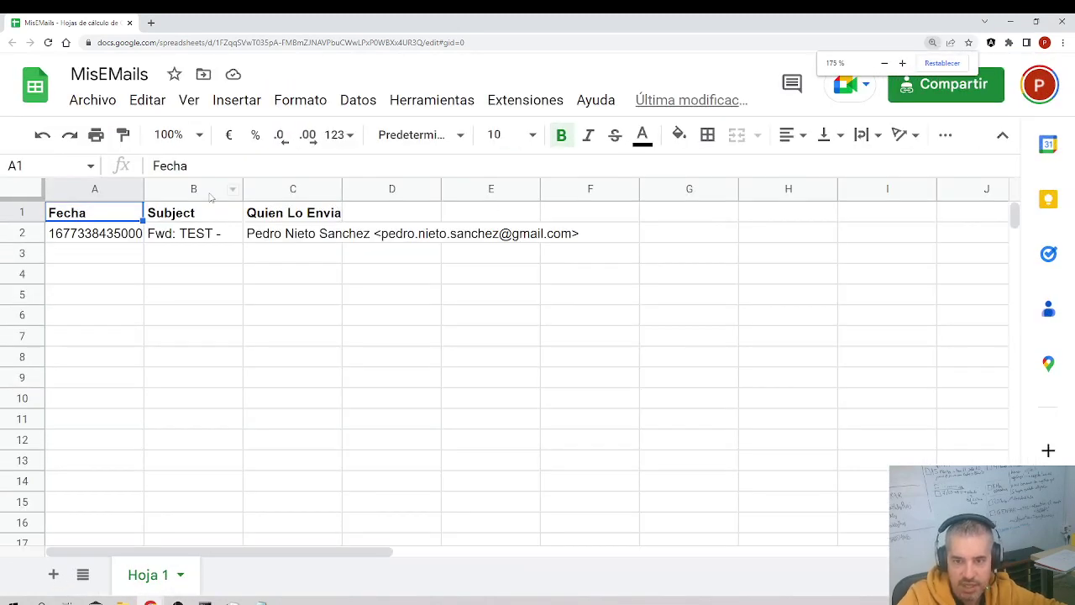
click(217, 227)
click(284, 238)
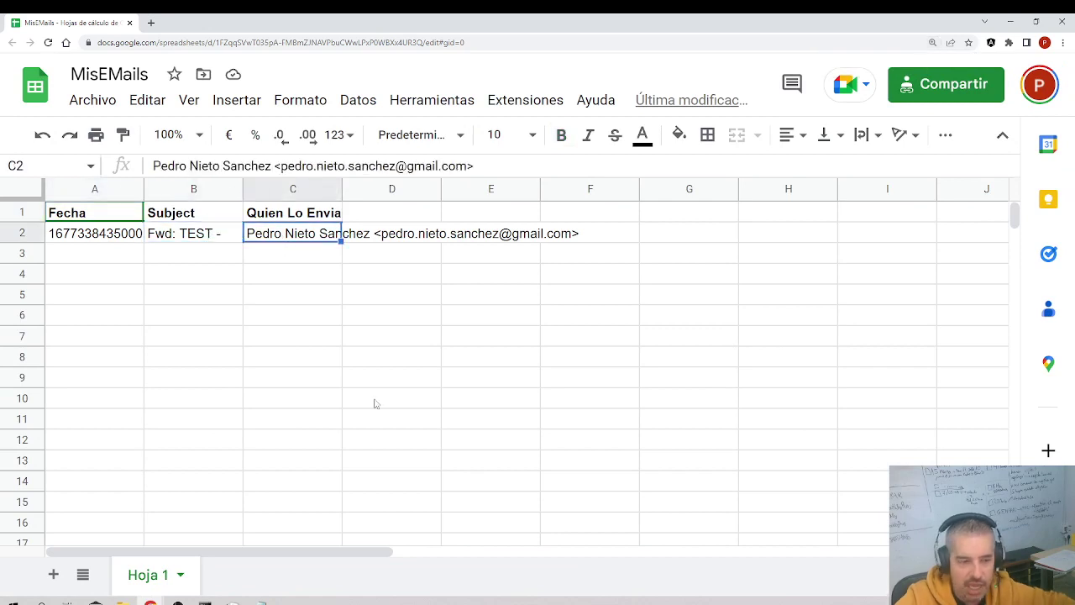